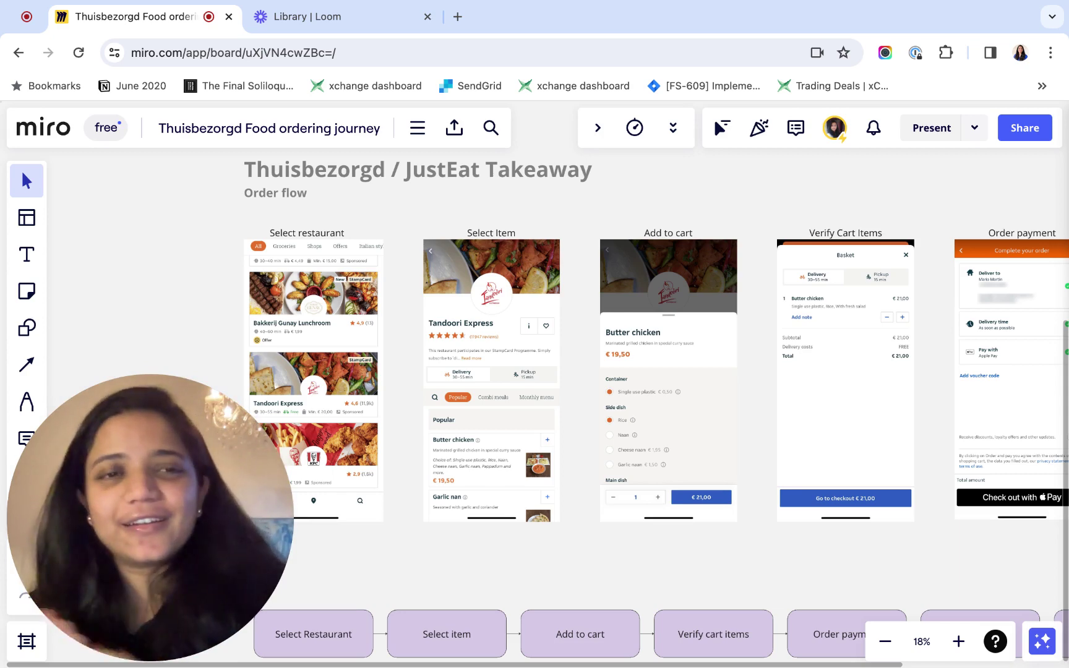
# - Review the Thuisbezorgd / JustEat Takeaway order flow screens and the process boxes from Select Restaurant to Success
pyautogui.scroll(5, 383, 380)
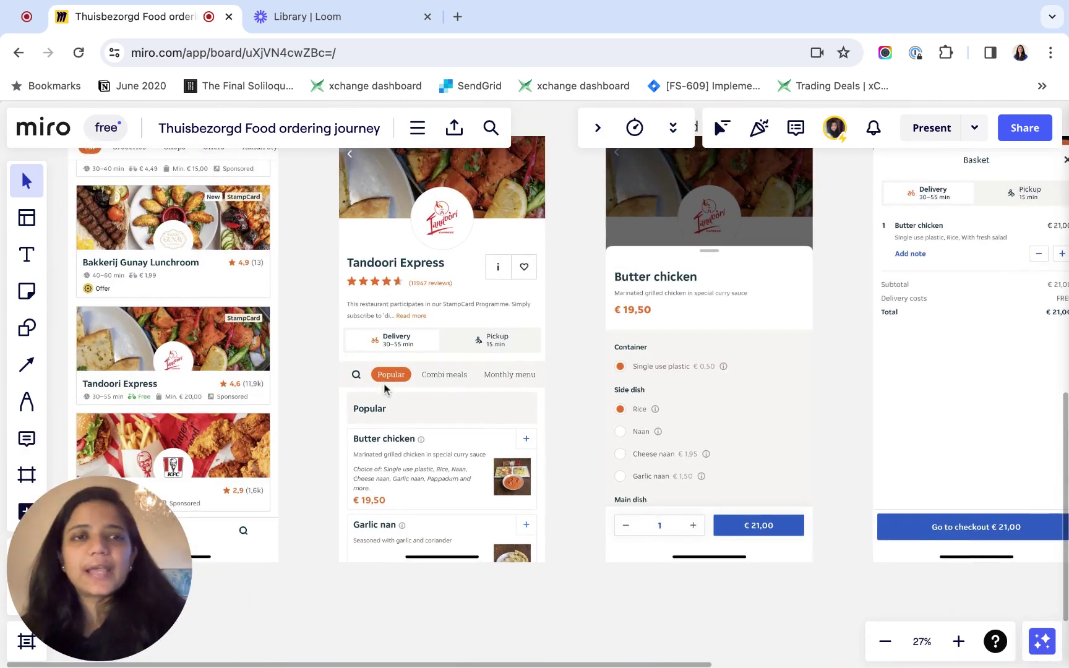
pyautogui.scroll(-5, 384, 382)
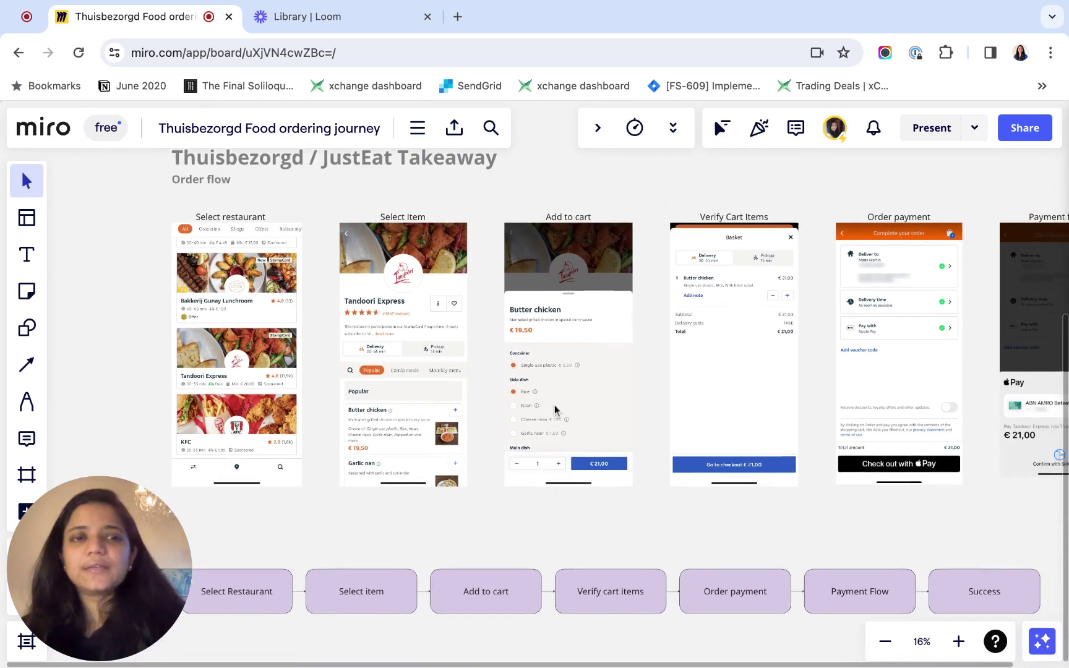
pyautogui.hscroll(2, 554, 404)
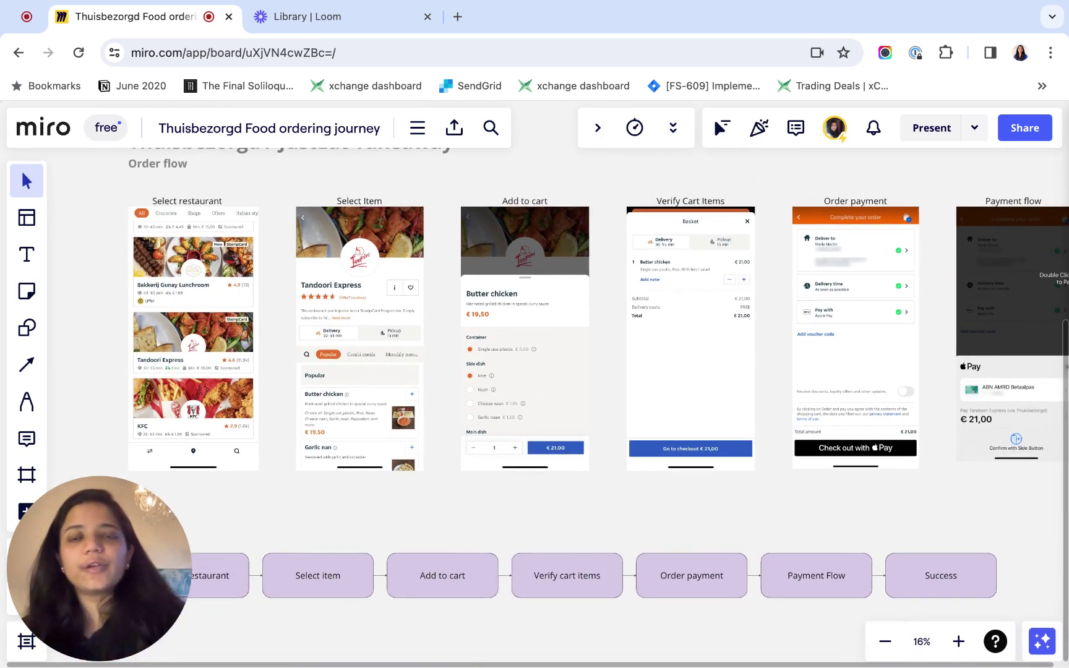
pyautogui.hscroll(5, 644, 409)
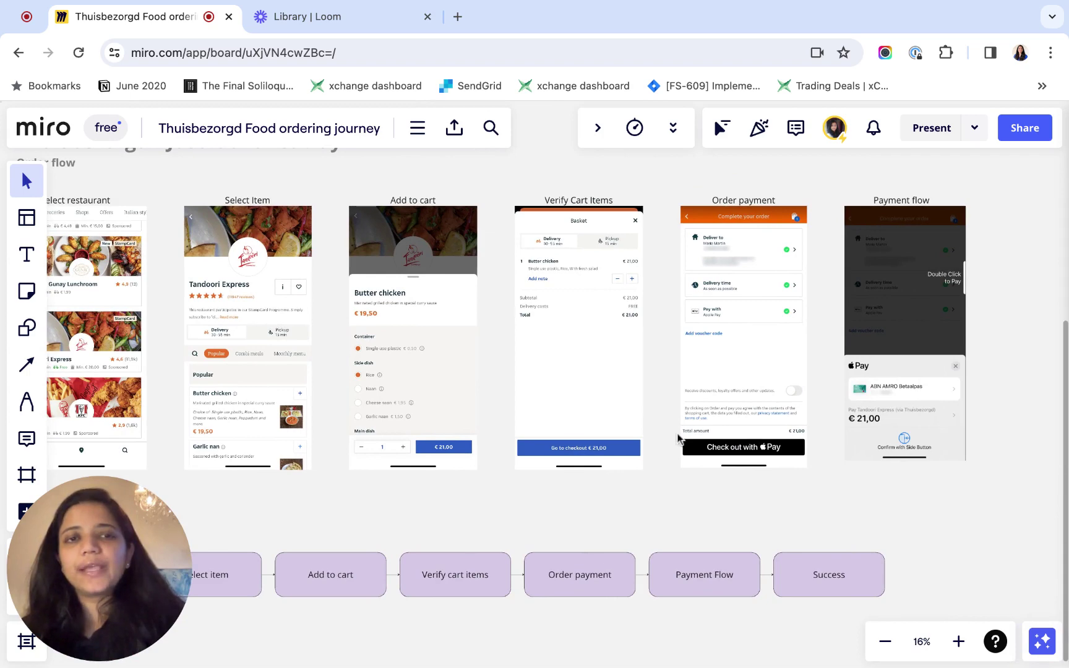
pyautogui.scroll(-3, 678, 437)
pyautogui.hscroll(-3, 678, 437)
pyautogui.scroll(-2, 487, 489)
pyautogui.hscroll(-1, 487, 490)
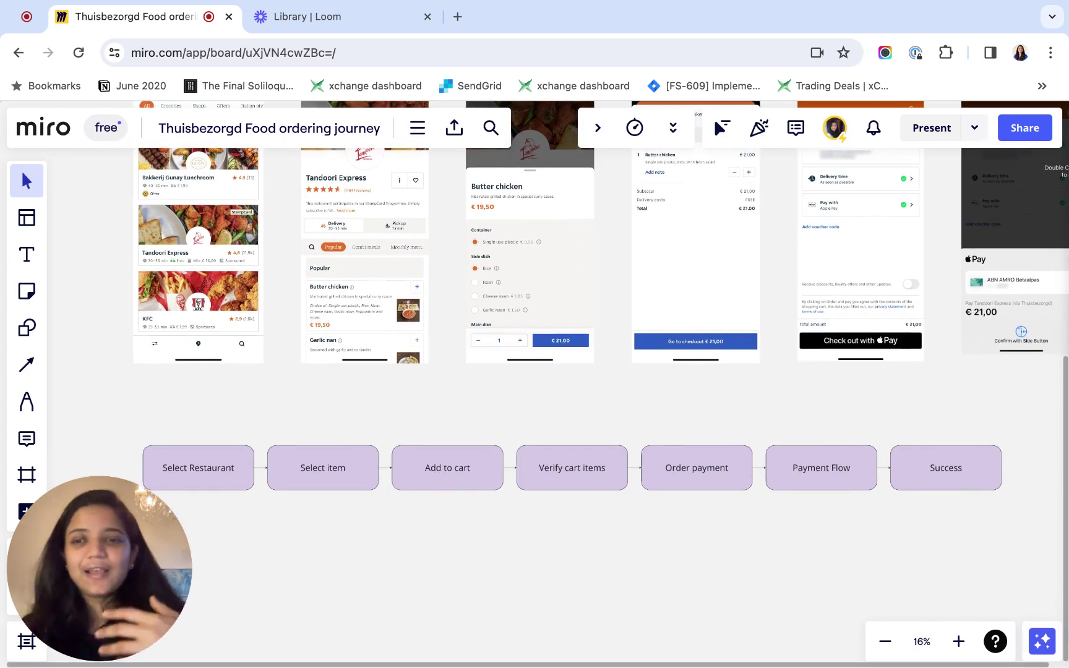
pyautogui.scroll(-2, 415, 470)
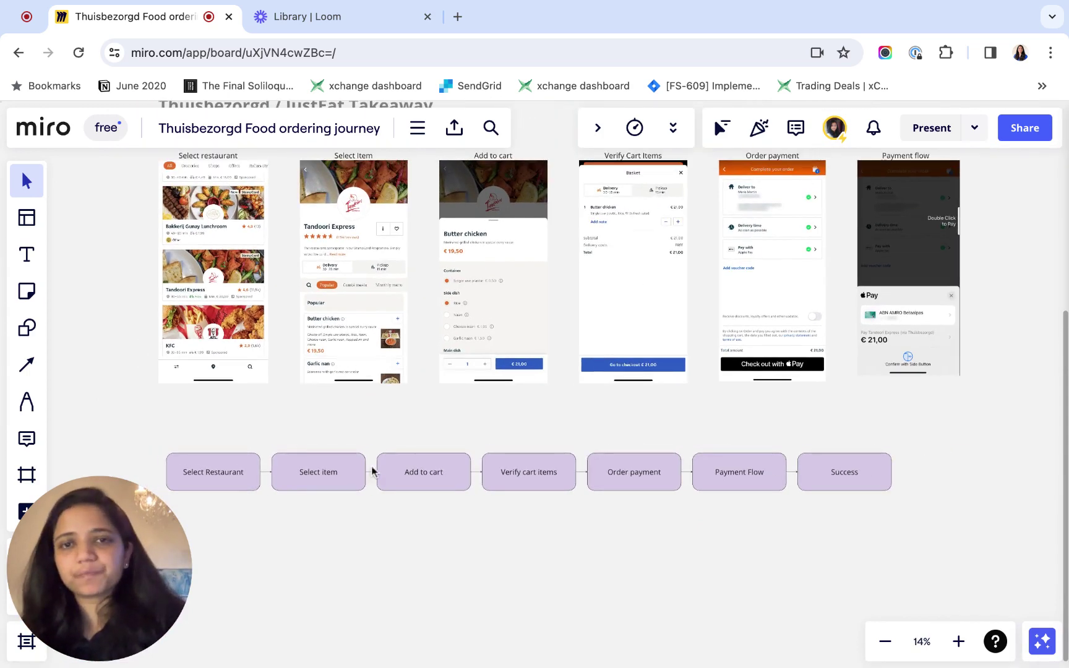
pyautogui.scroll(2, 469, 431)
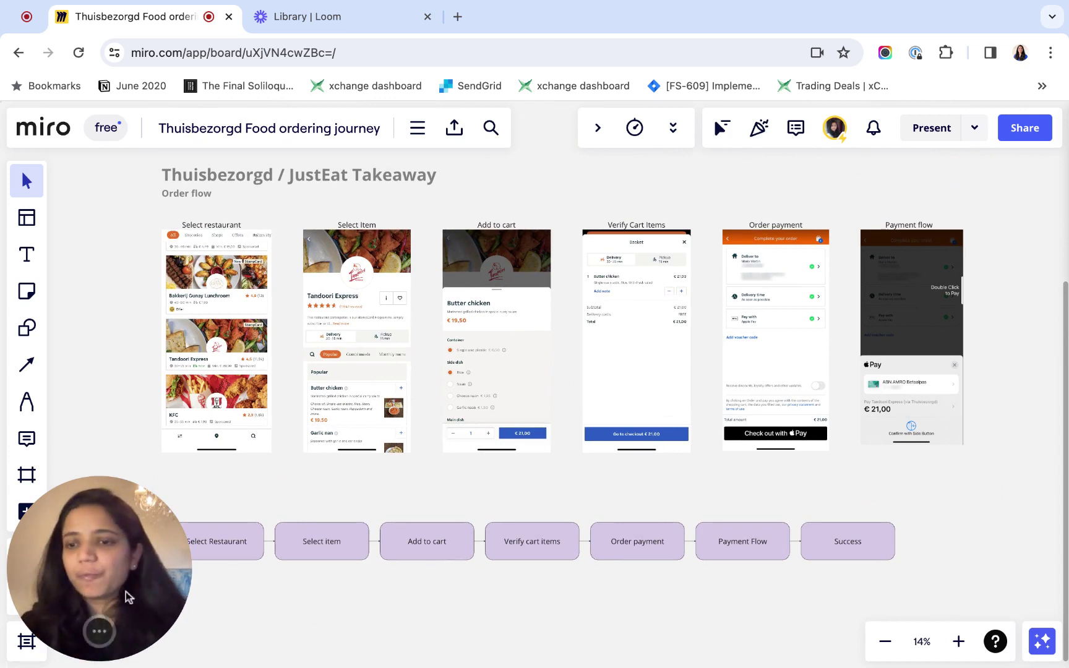
pyautogui.click(116, 632)
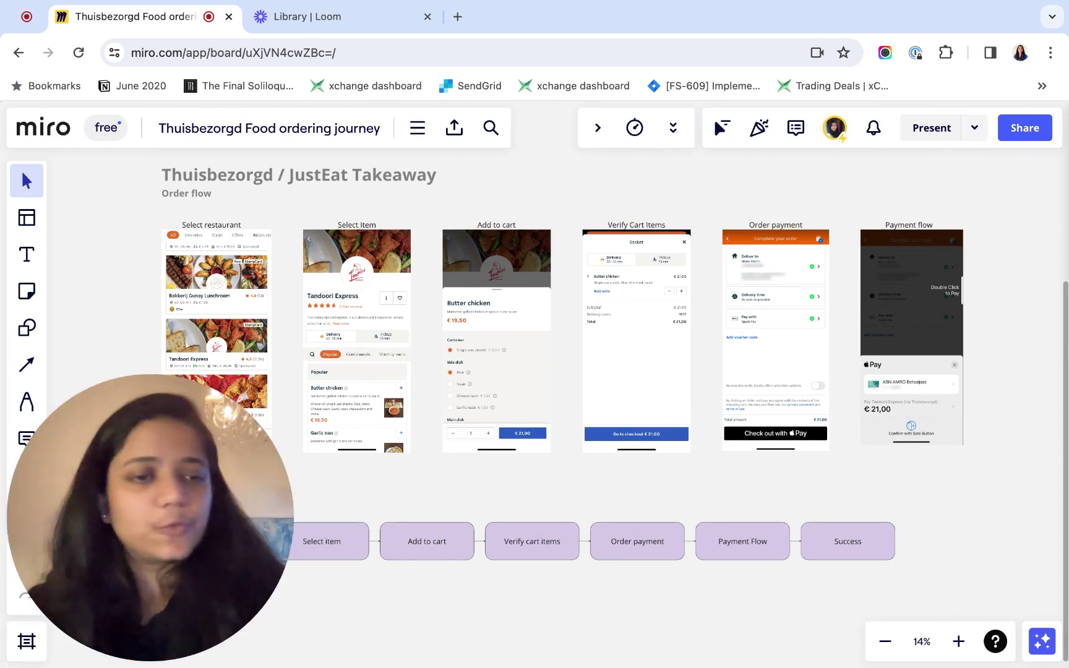
# - Ask Miro Assist to summarise the board's takeaways and ideas, accepting its terms and conditions
pyautogui.click(1039, 641)
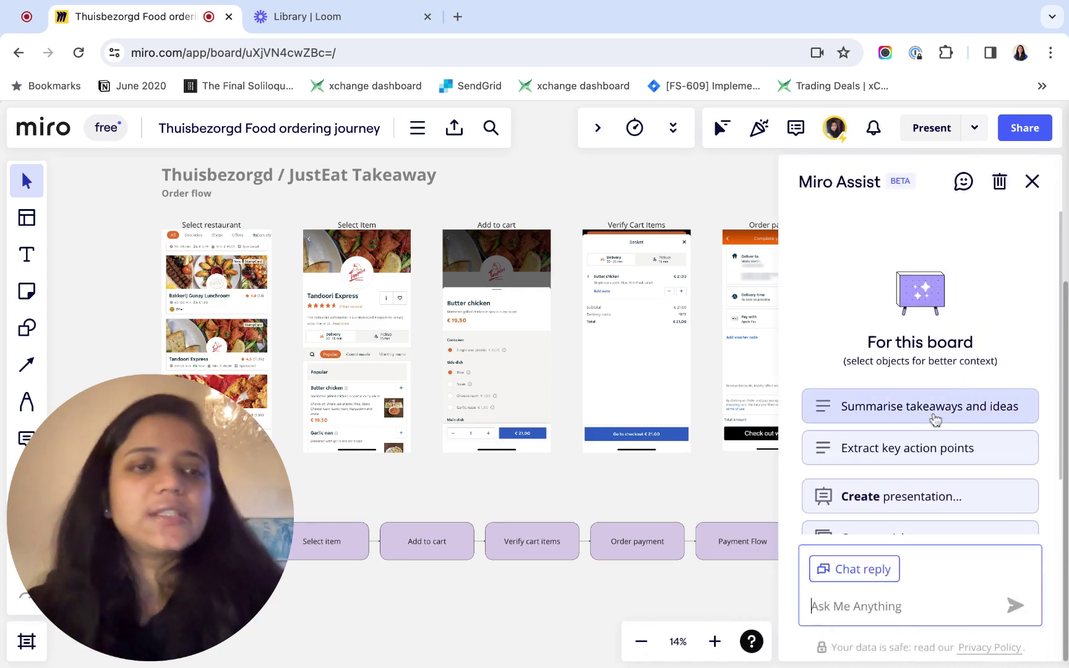
pyautogui.scroll(-3, 935, 421)
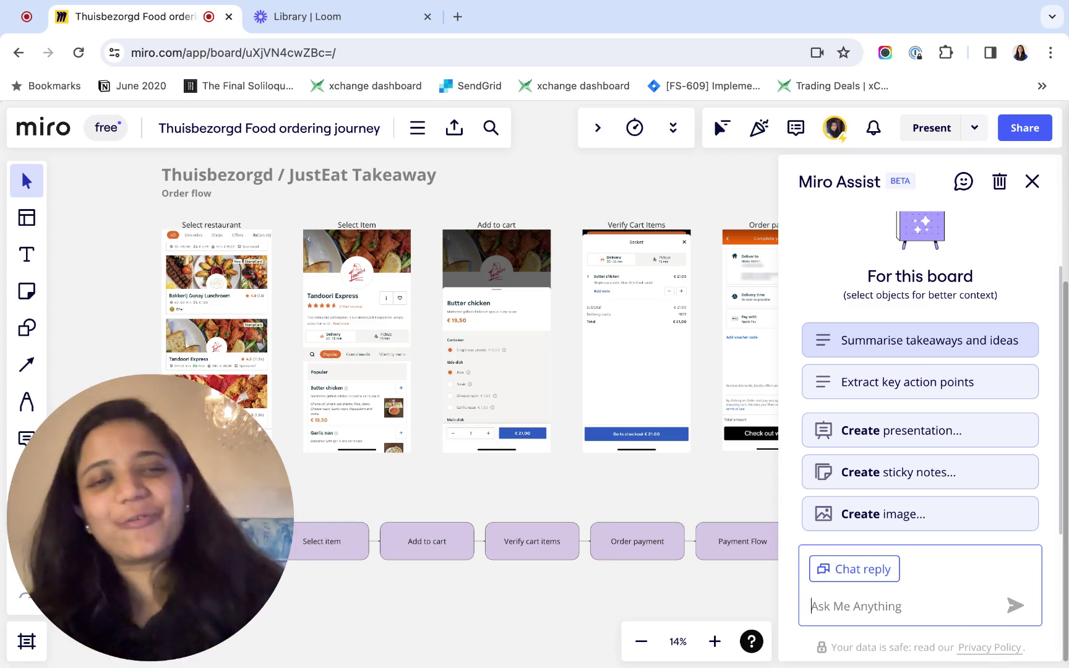
pyautogui.click(889, 346)
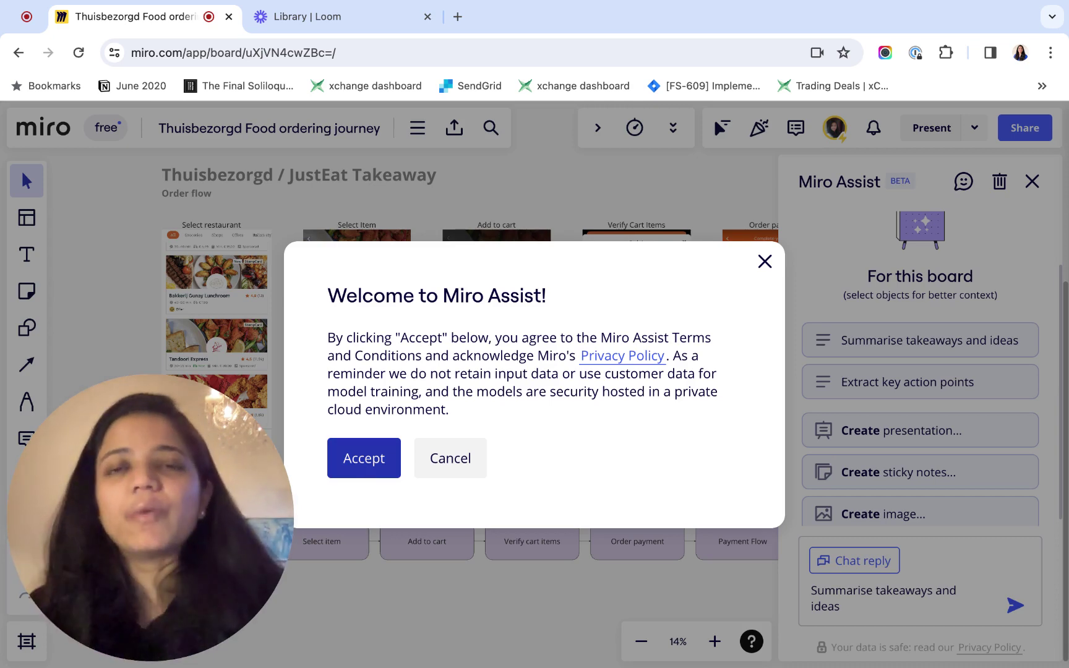
pyautogui.click(364, 459)
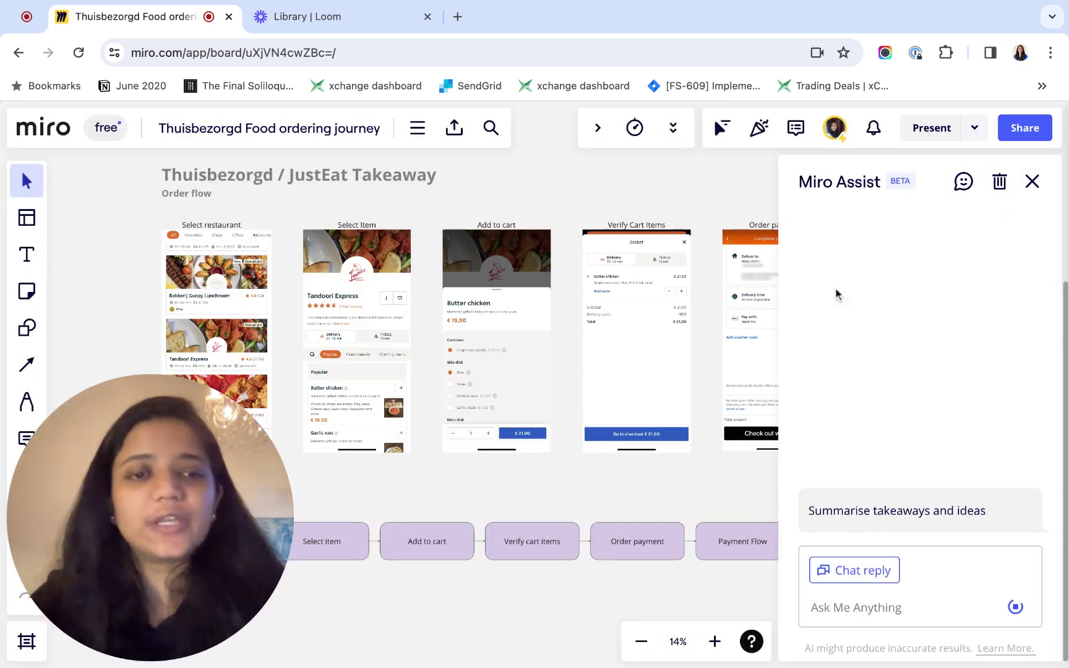
# - Read the generated summary from its beginning, covering the board overview and the introduction to the suggested takeaways
pyautogui.scroll(7, 919, 374)
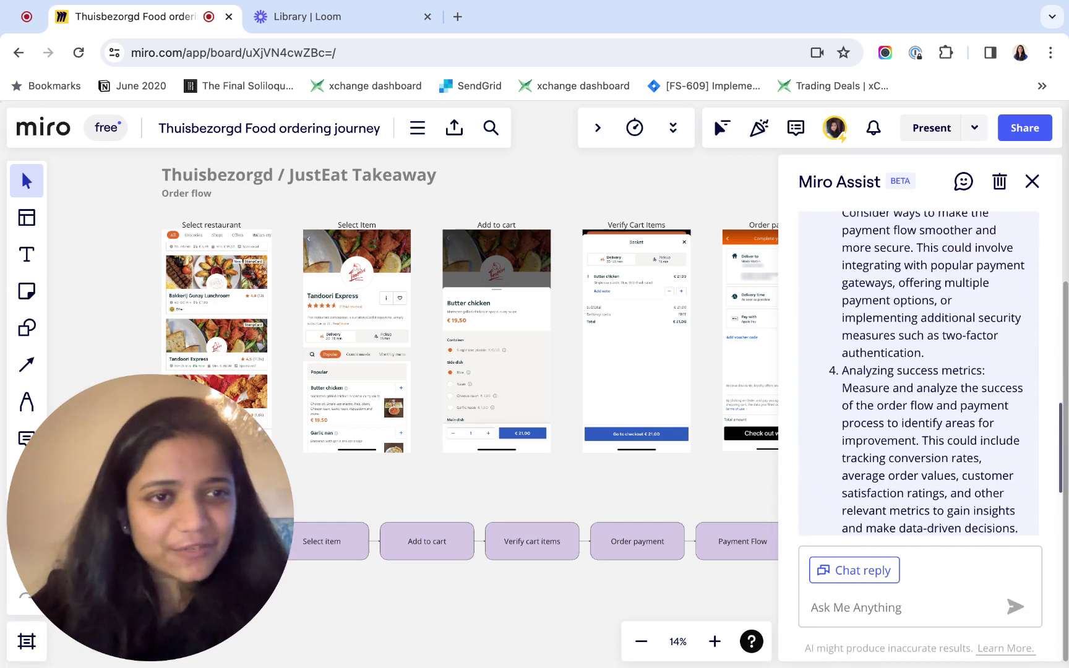
pyautogui.scroll(6, 919, 374)
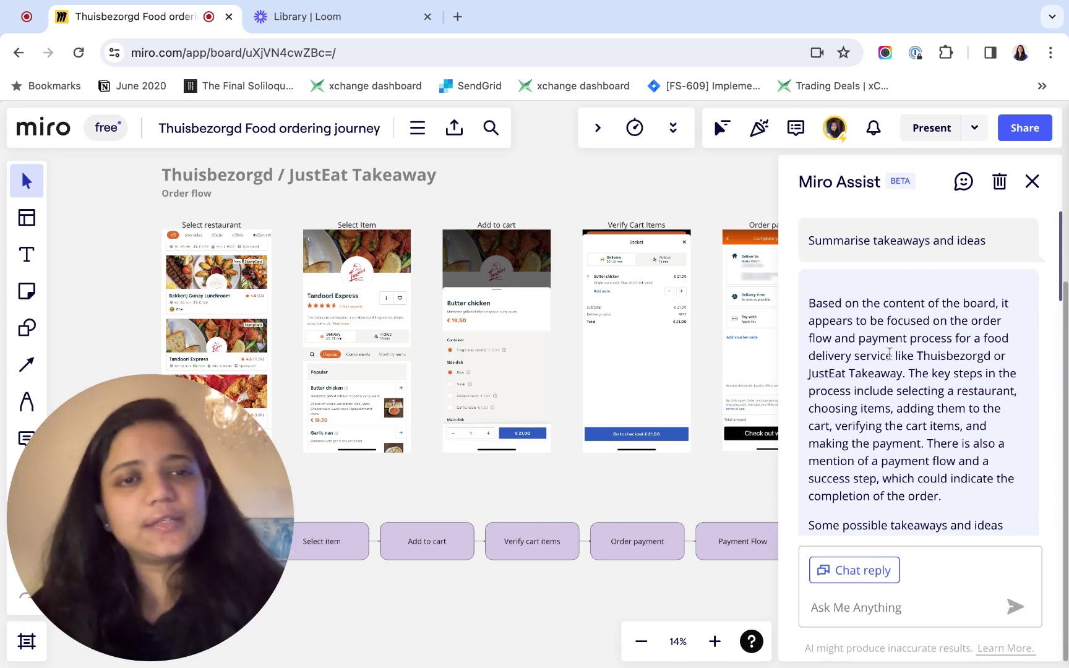
pyautogui.scroll(-1, 890, 354)
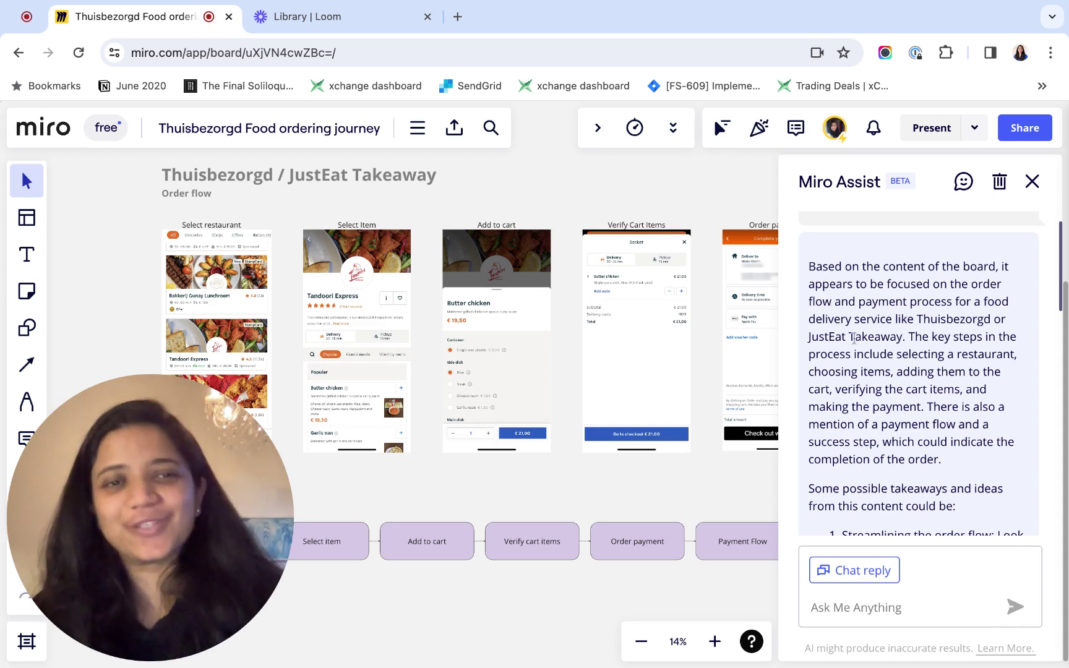
pyautogui.scroll(-1, 903, 340)
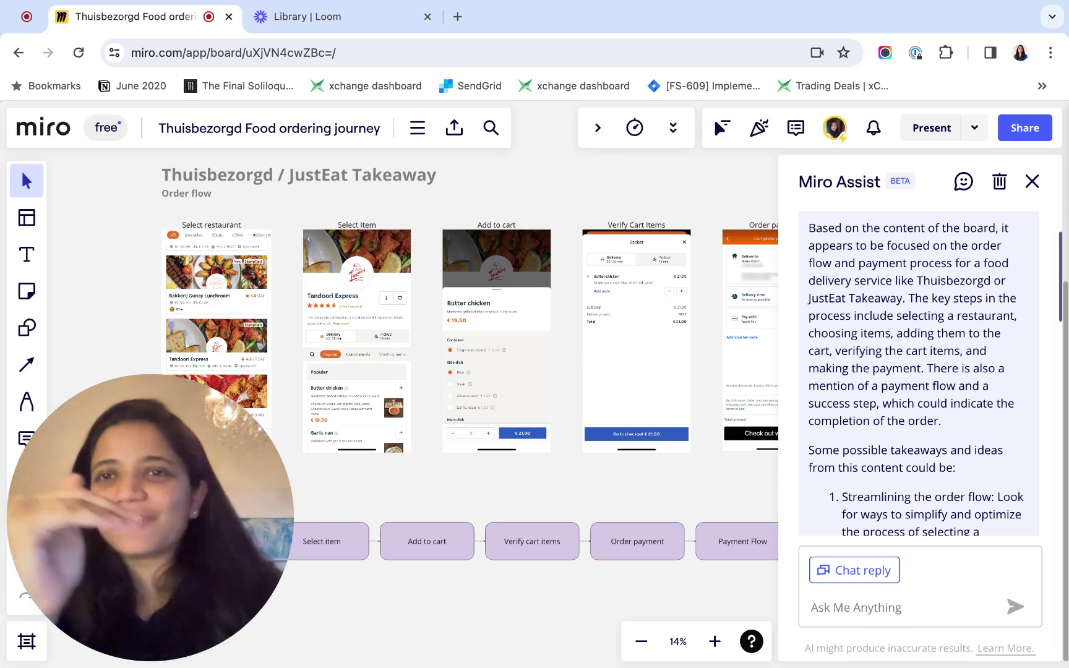
pyautogui.scroll(-2, 921, 380)
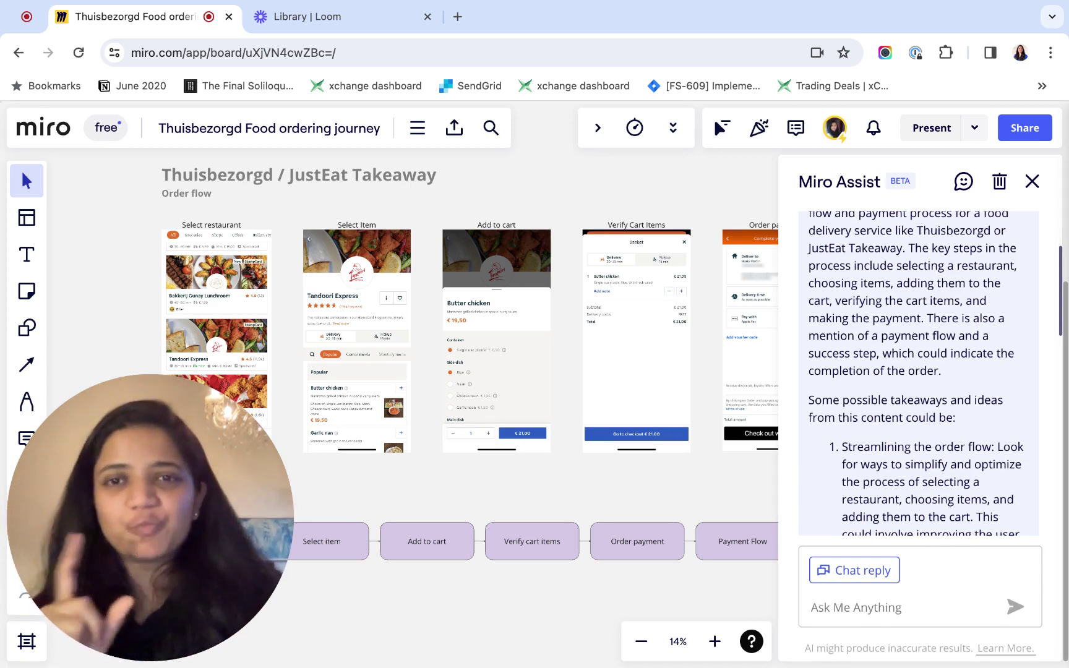
pyautogui.scroll(-3, 880, 416)
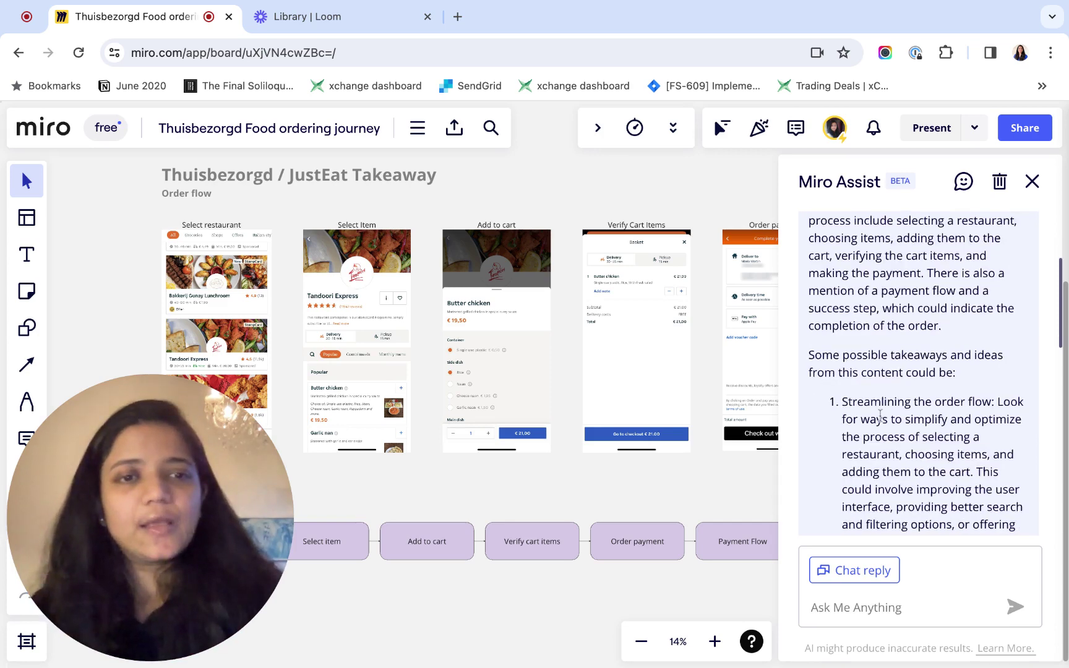
pyautogui.scroll(-1, 904, 344)
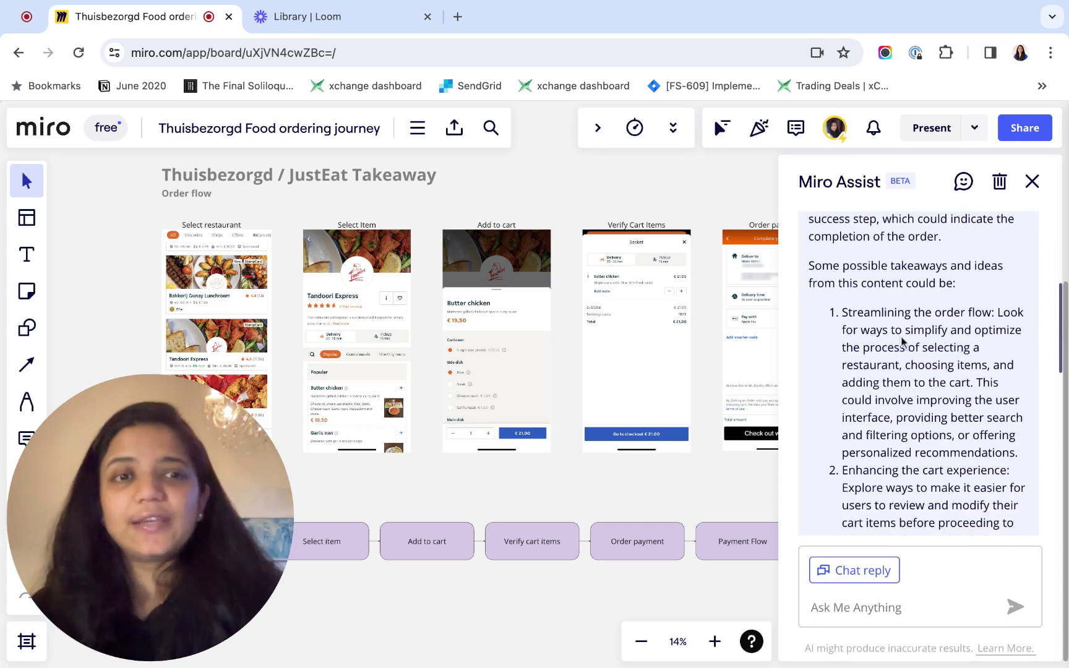
# - Read the first takeaway, on streamlining the order flow, highlighting its passages in the reply
pyautogui.moveTo(844, 312); pyautogui.dragTo(978, 405)
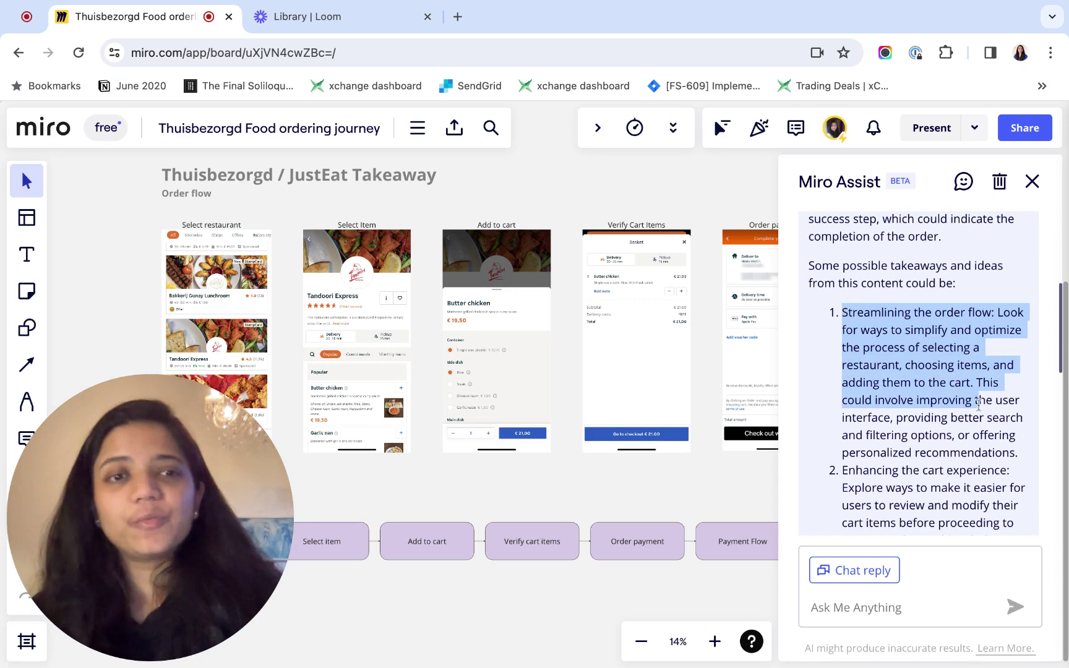
pyautogui.click(978, 405)
pyautogui.scroll(-1, 979, 406)
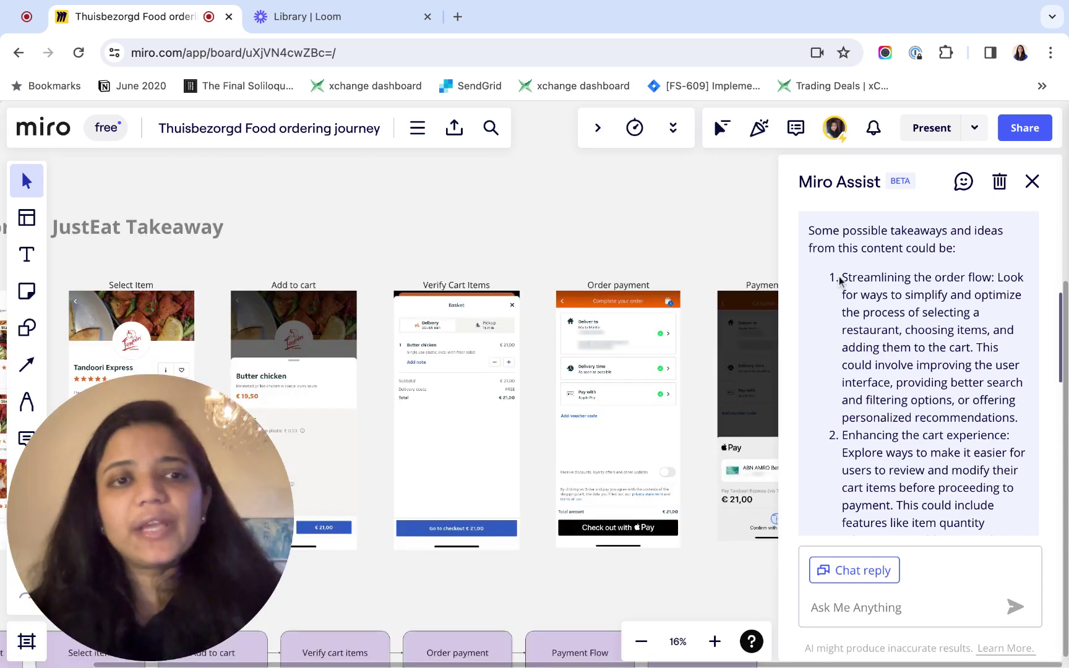
pyautogui.moveTo(841, 281); pyautogui.dragTo(976, 347)
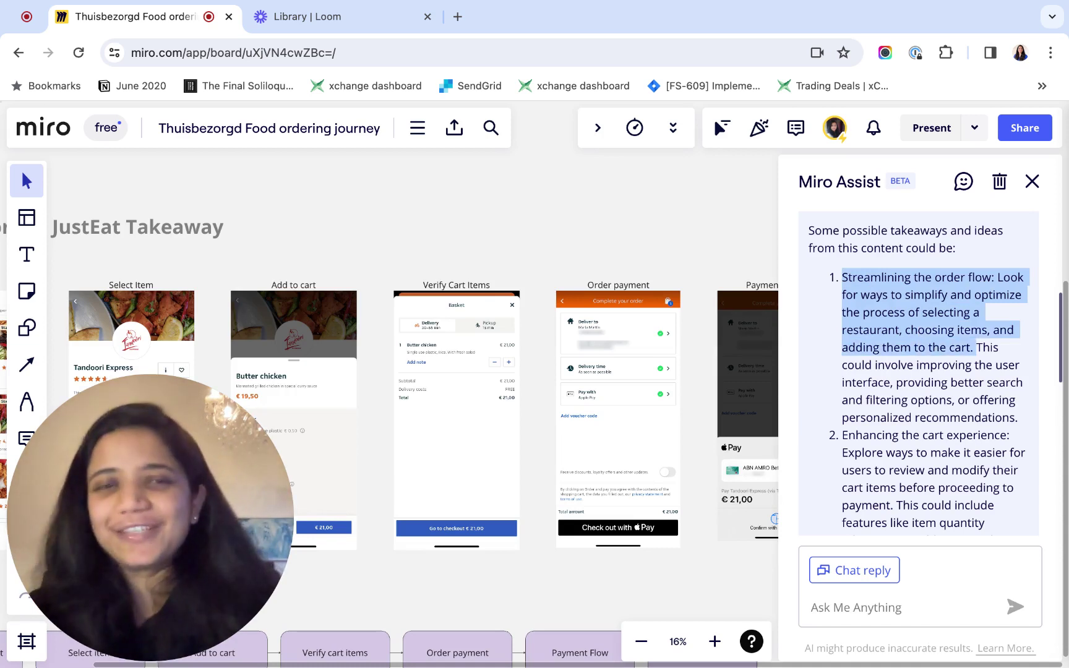
pyautogui.doubleClick(988, 348)
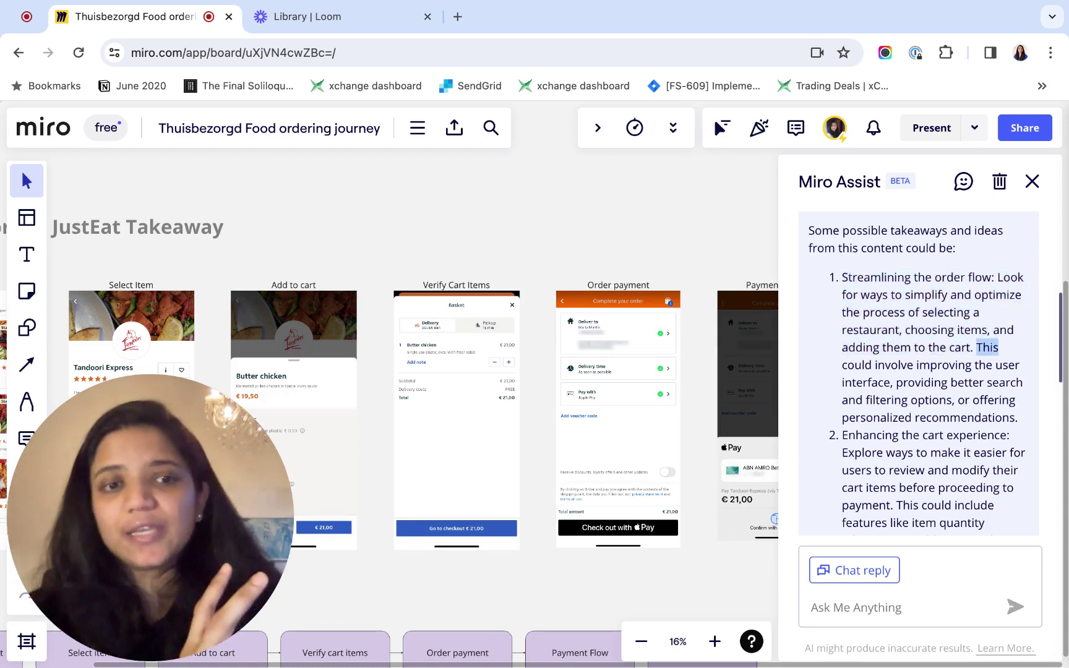
pyautogui.scroll(-2, 929, 371)
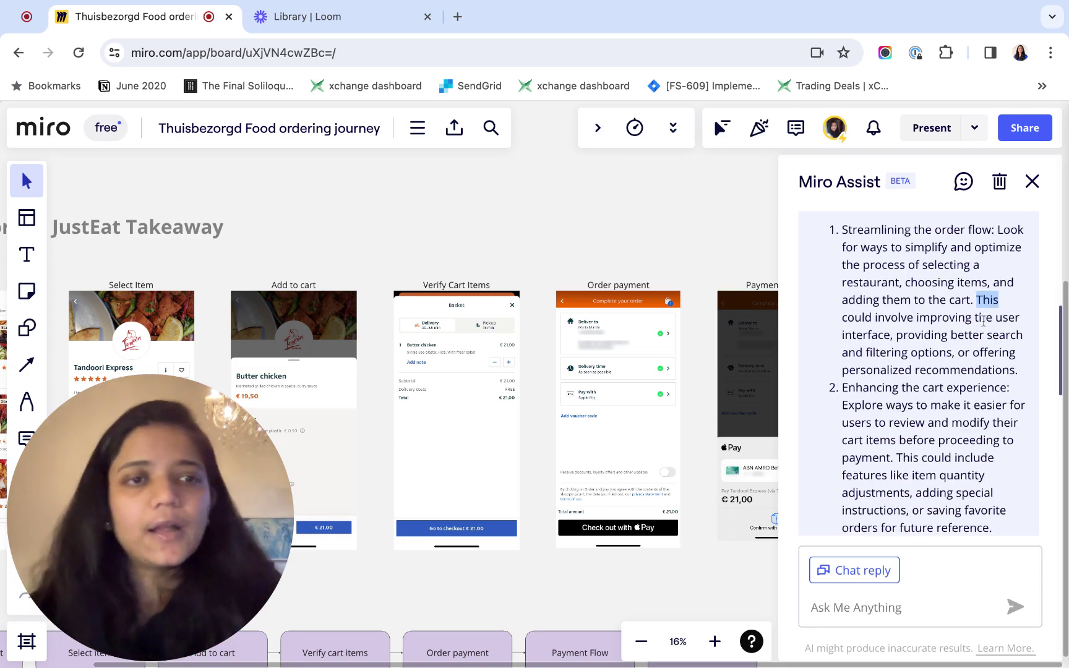
pyautogui.moveTo(976, 299); pyautogui.dragTo(1018, 370)
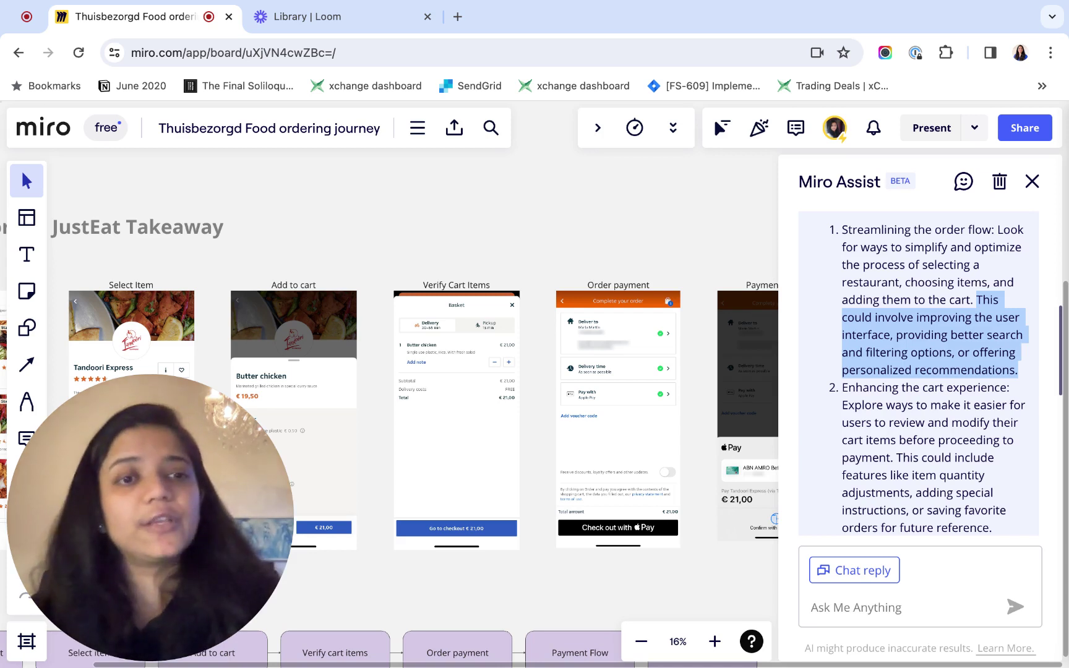
pyautogui.click(1019, 380)
# - Examine the second takeaway, on enhancing the cart experience, highlighting its text in the reply
pyautogui.scroll(-4, 1020, 378)
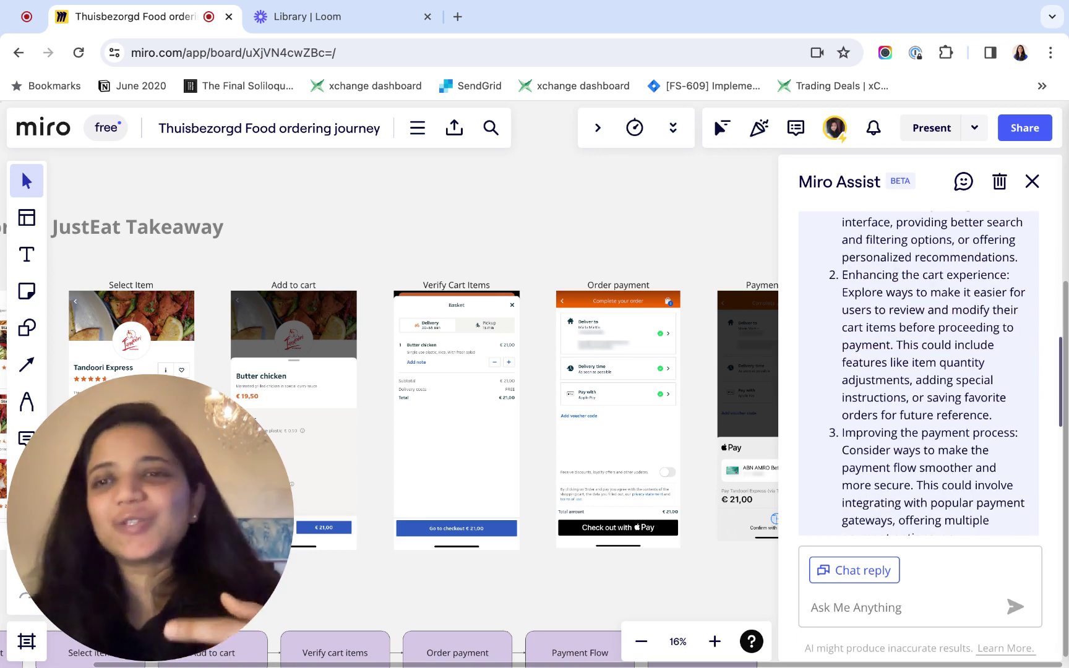
pyautogui.scroll(-1, 864, 275)
pyautogui.moveTo(842, 262); pyautogui.dragTo(931, 389)
pyautogui.click(966, 378)
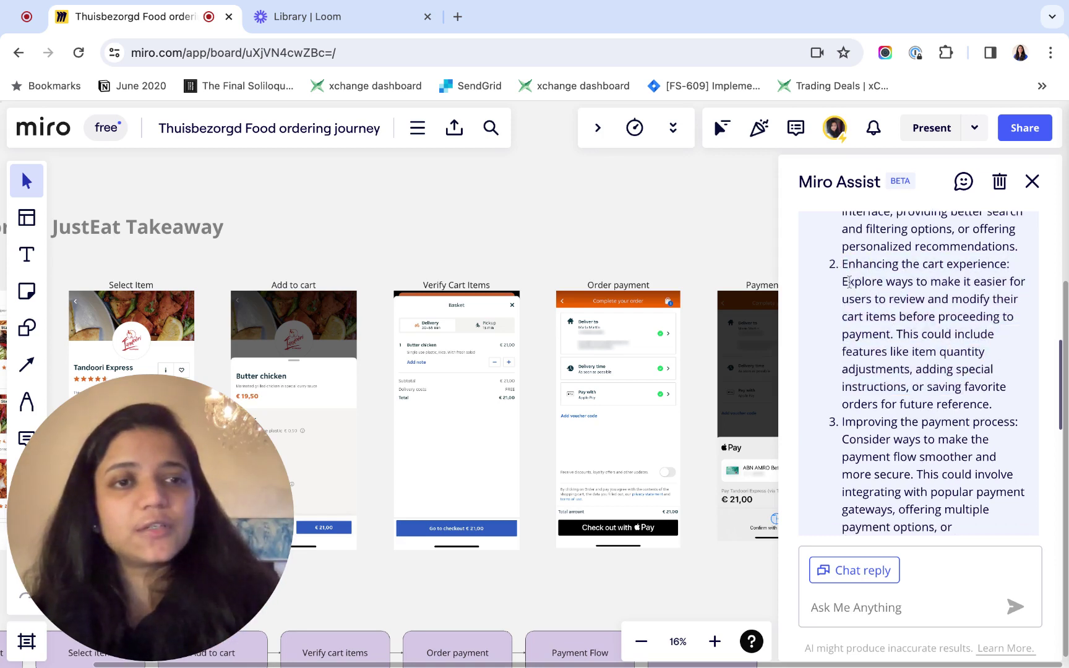
pyautogui.moveTo(849, 282); pyautogui.dragTo(976, 351)
pyautogui.click(976, 342)
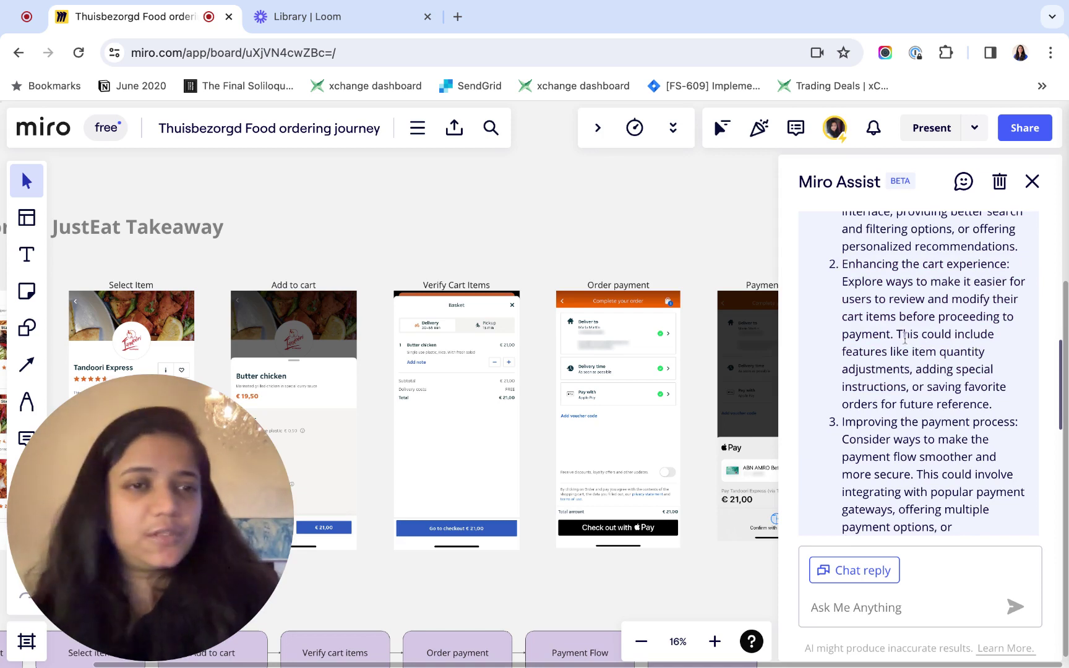
pyautogui.moveTo(900, 334); pyautogui.dragTo(993, 410)
pyautogui.click(992, 413)
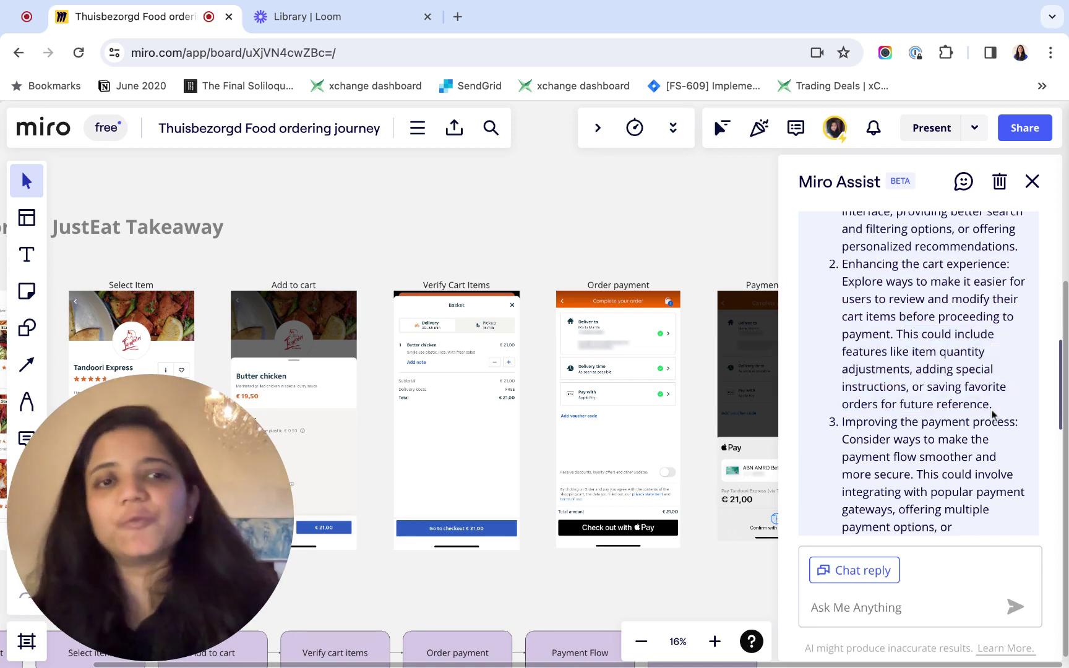
pyautogui.scroll(2, 929, 371)
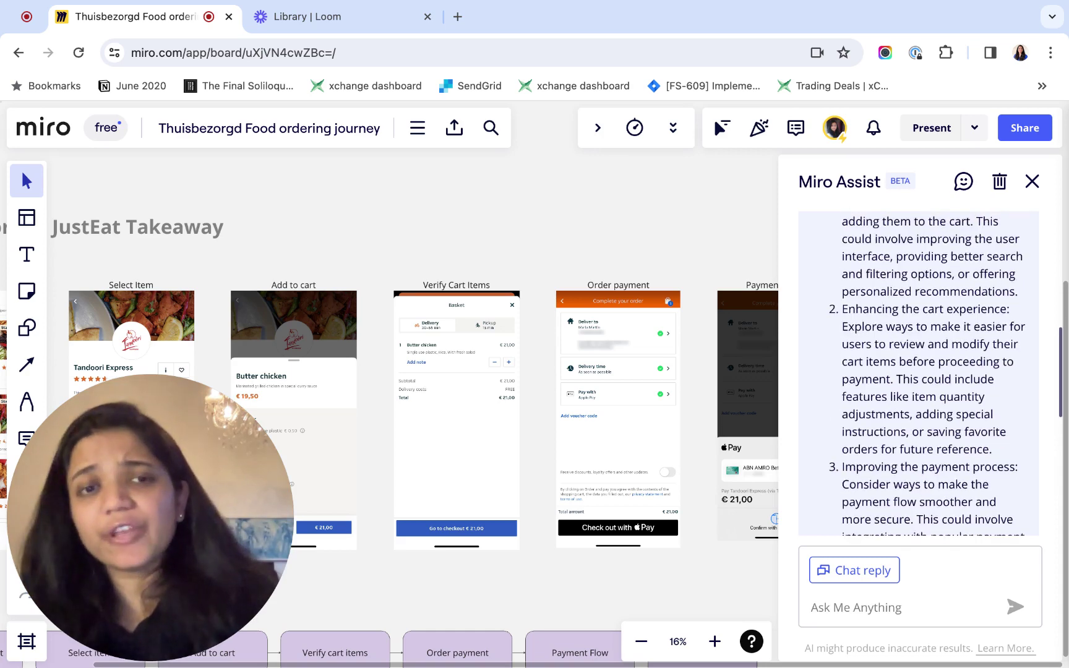
pyautogui.tripleClick(844, 309)
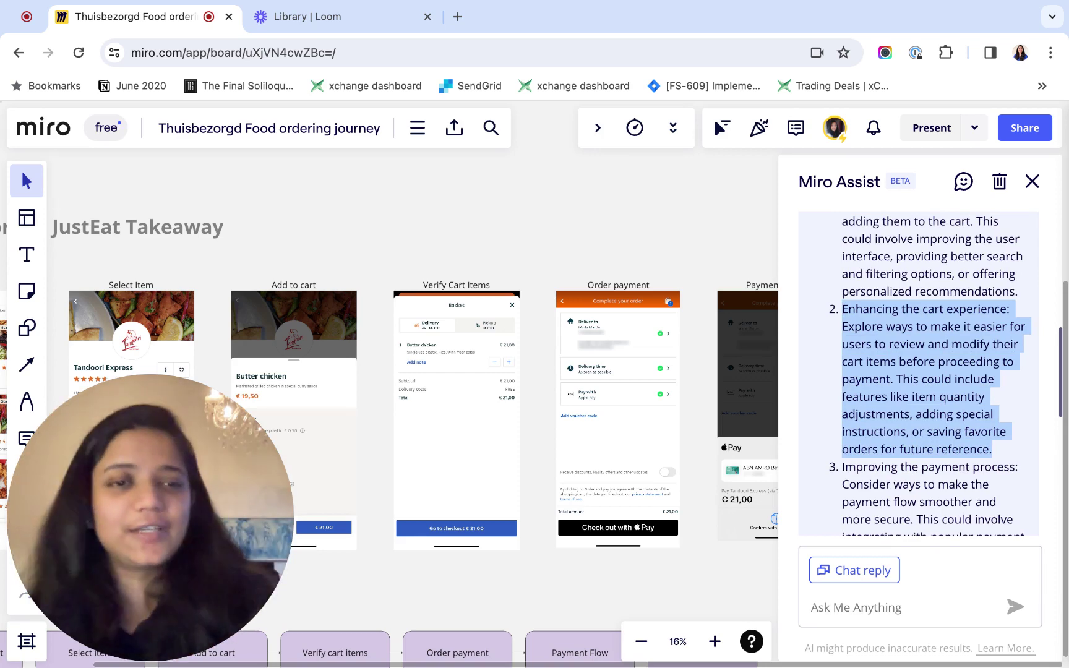
# - Read the takeaways on improving the payment process and analyzing success metrics, highlighting their text
pyautogui.scroll(-3, 976, 344)
pyautogui.scroll(-2, 929, 321)
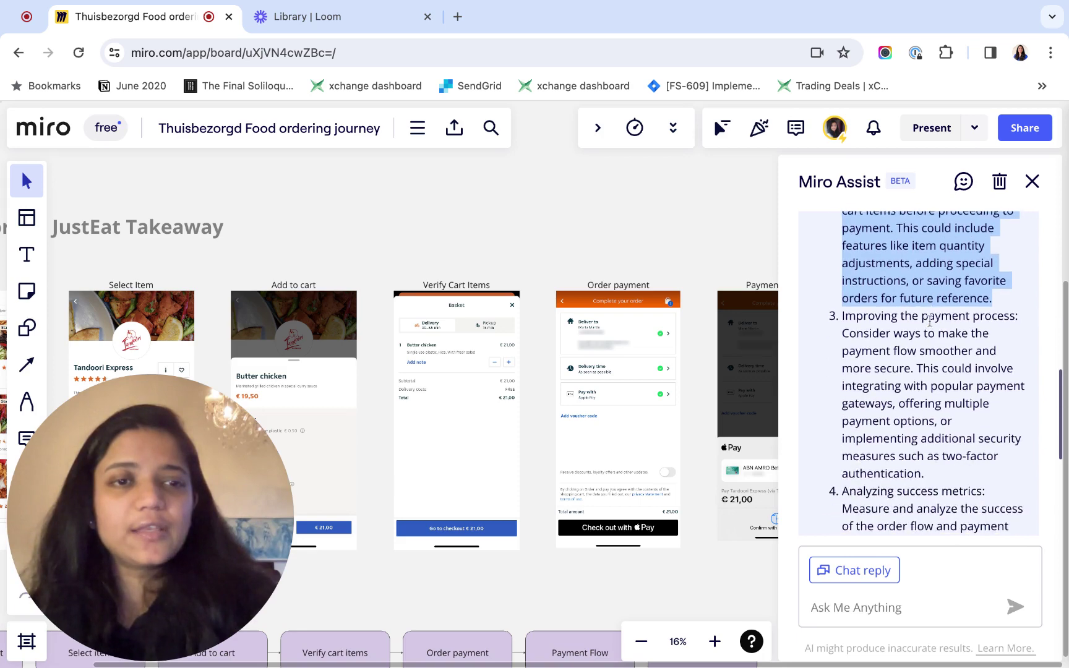
pyautogui.moveTo(848, 312); pyautogui.dragTo(945, 472)
pyautogui.click(946, 472)
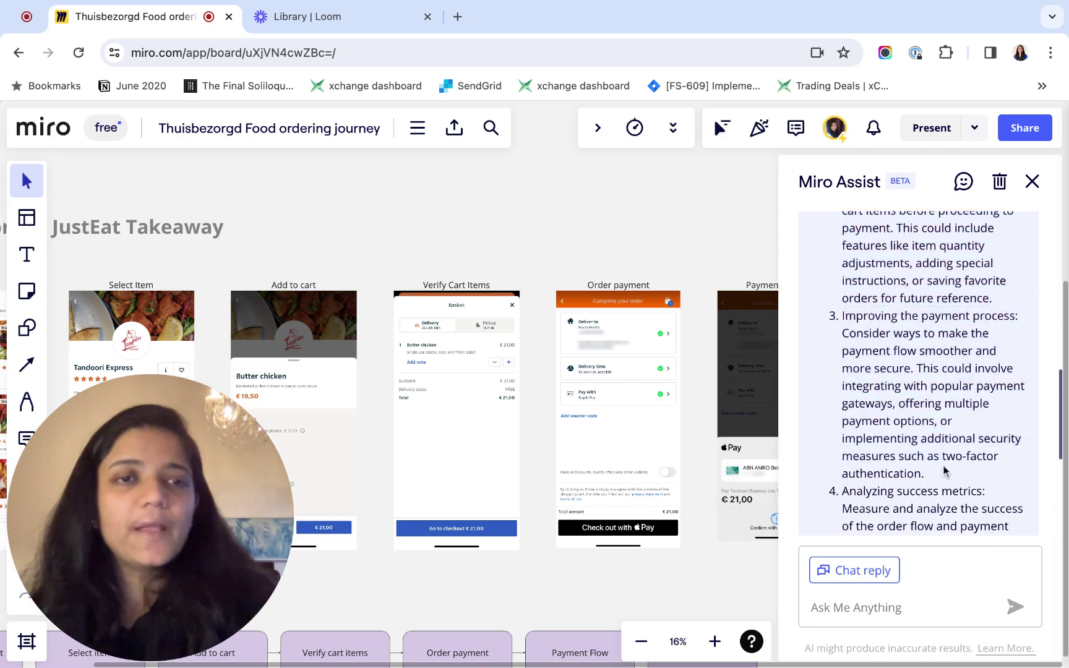
pyautogui.scroll(-5, 945, 472)
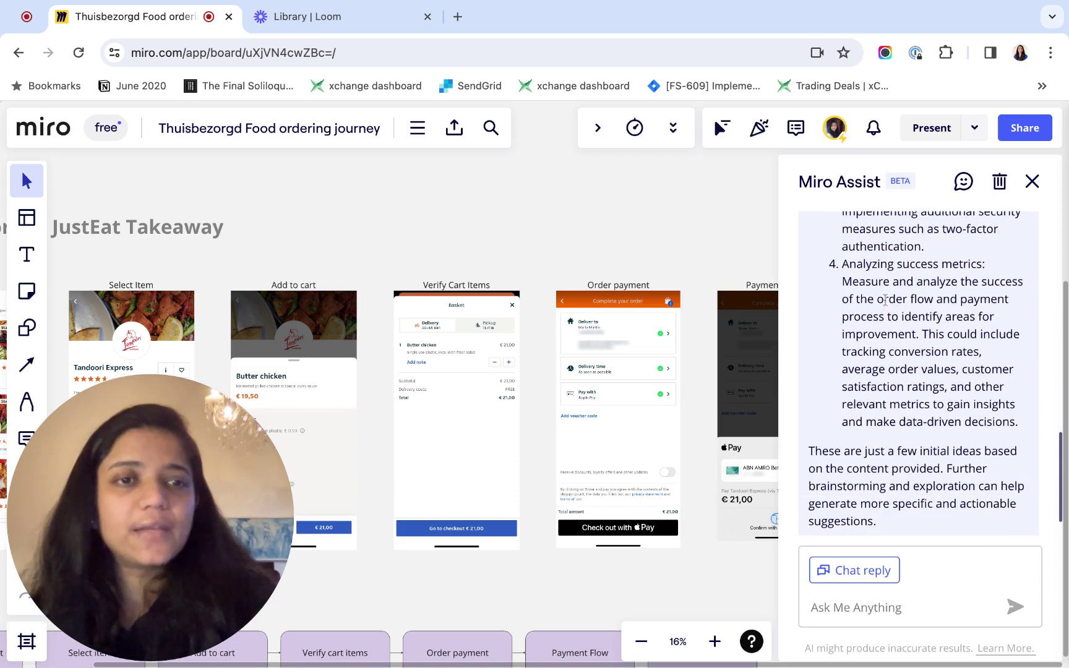
pyautogui.tripleClick(843, 282)
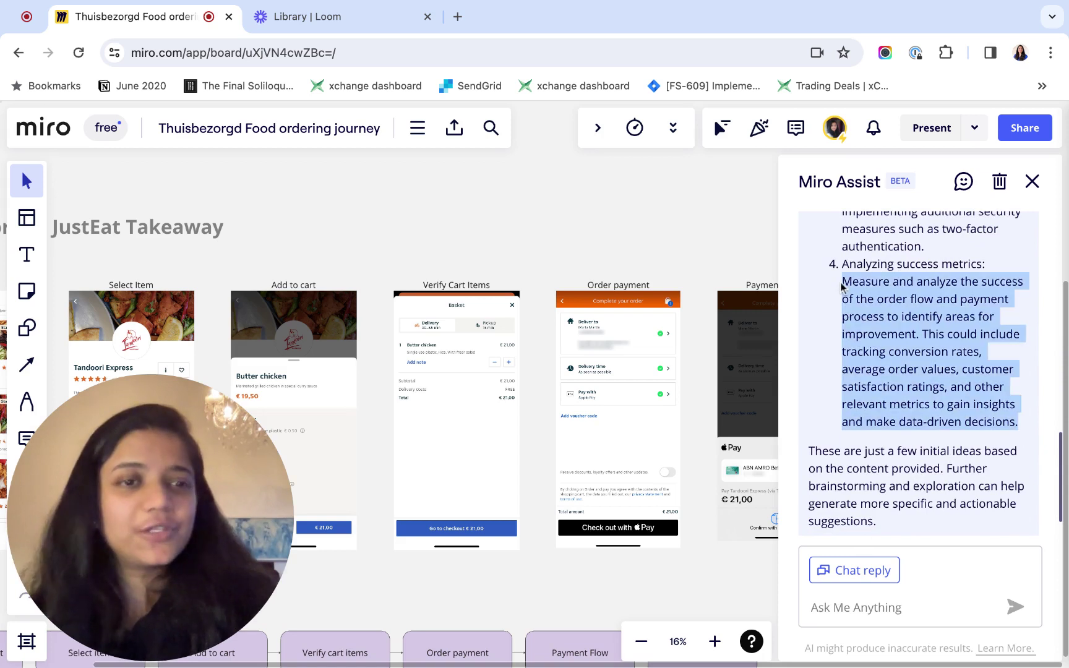
# - Reread the takeaway on analyzing success metrics, highlighting its text and comparing it with the order flow screens on the board
pyautogui.click(935, 319)
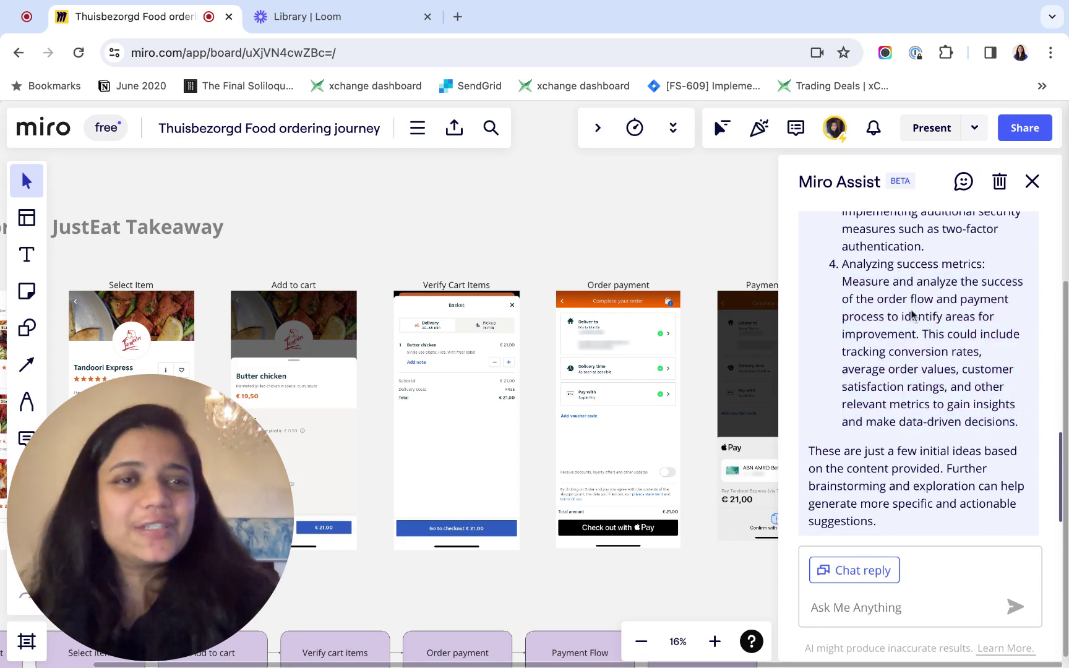
pyautogui.moveTo(843, 282); pyautogui.dragTo(945, 386)
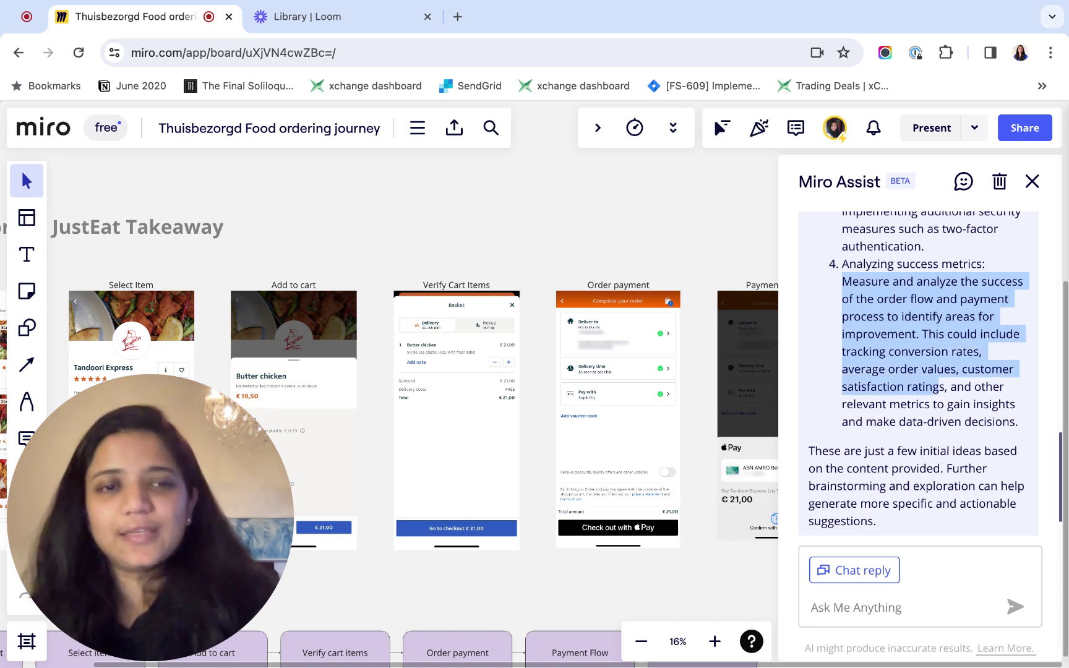
pyautogui.click(945, 386)
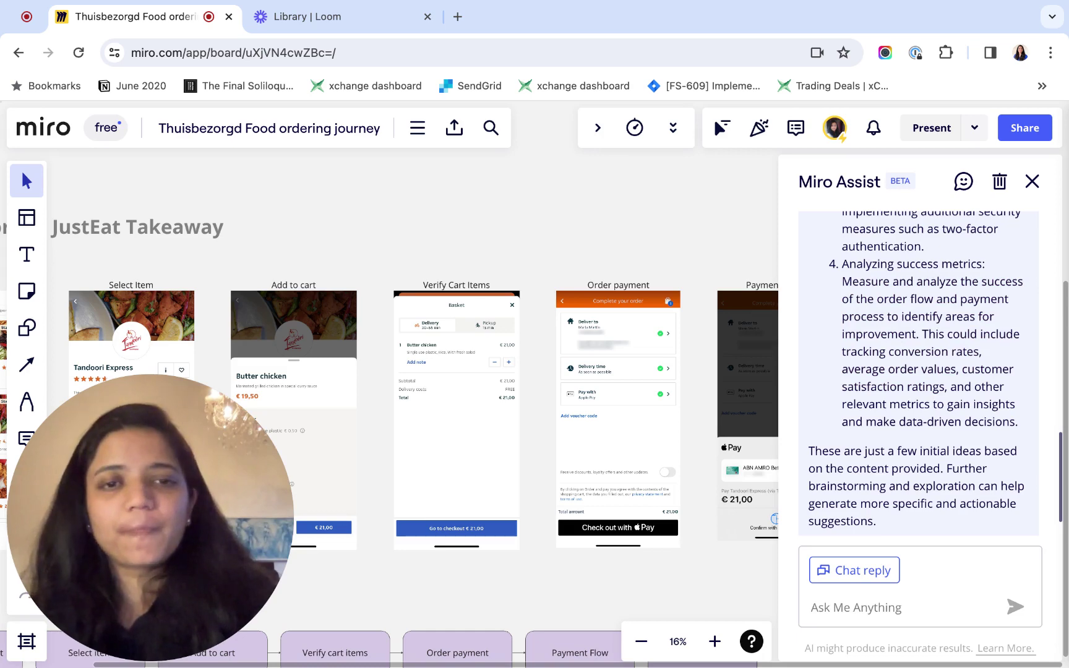
pyautogui.scroll(-3, 546, 445)
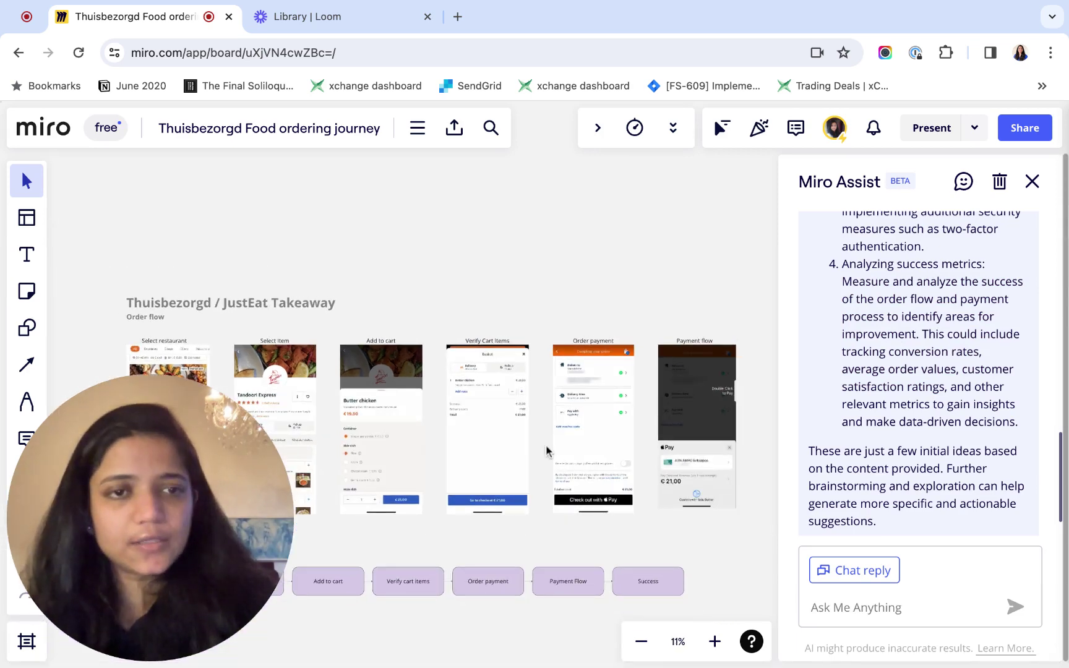
pyautogui.scroll(2, 629, 455)
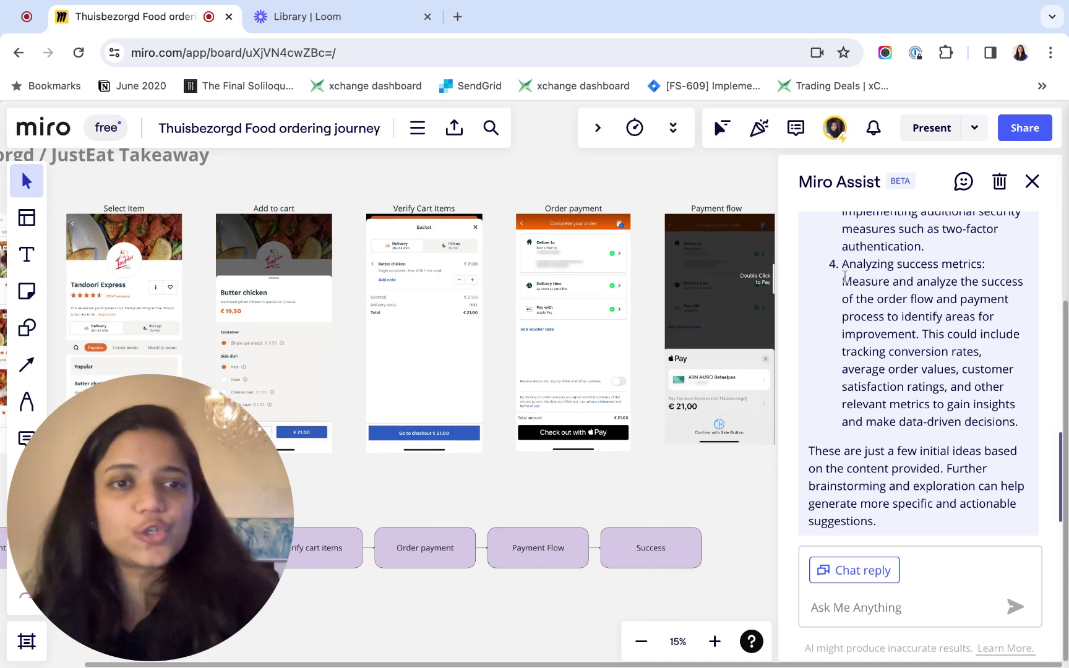
pyautogui.moveTo(842, 272); pyautogui.dragTo(1014, 371)
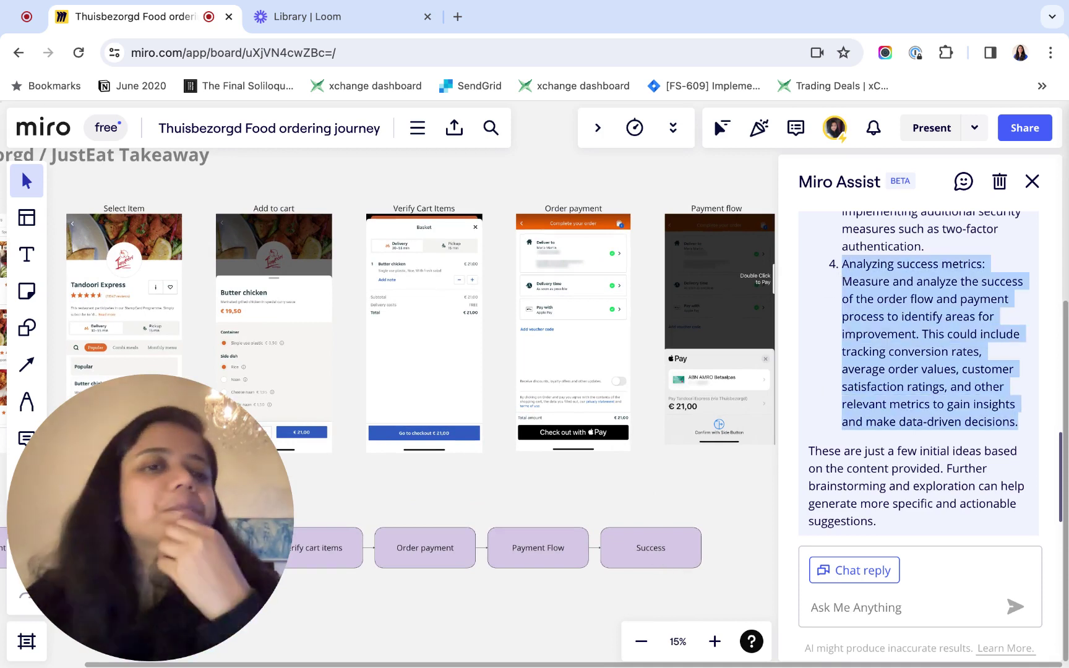
# - Read the summary's closing paragraph about further brainstorming and exploration, highlighting its text
pyautogui.scroll(-2, 931, 438)
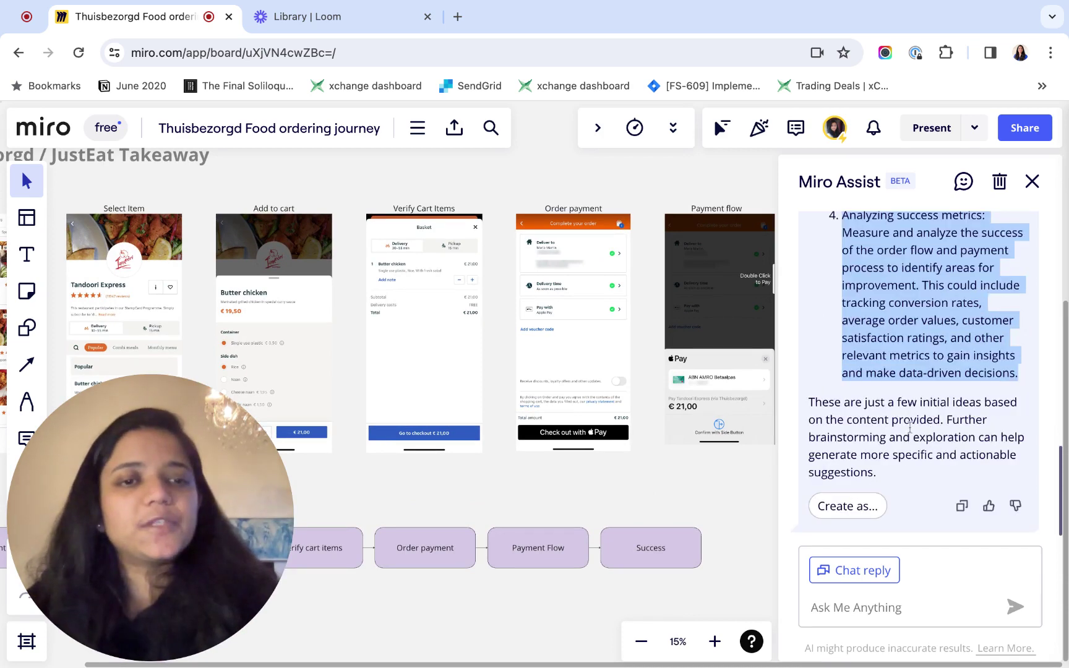
pyautogui.click(883, 402)
pyautogui.tripleClick(884, 402)
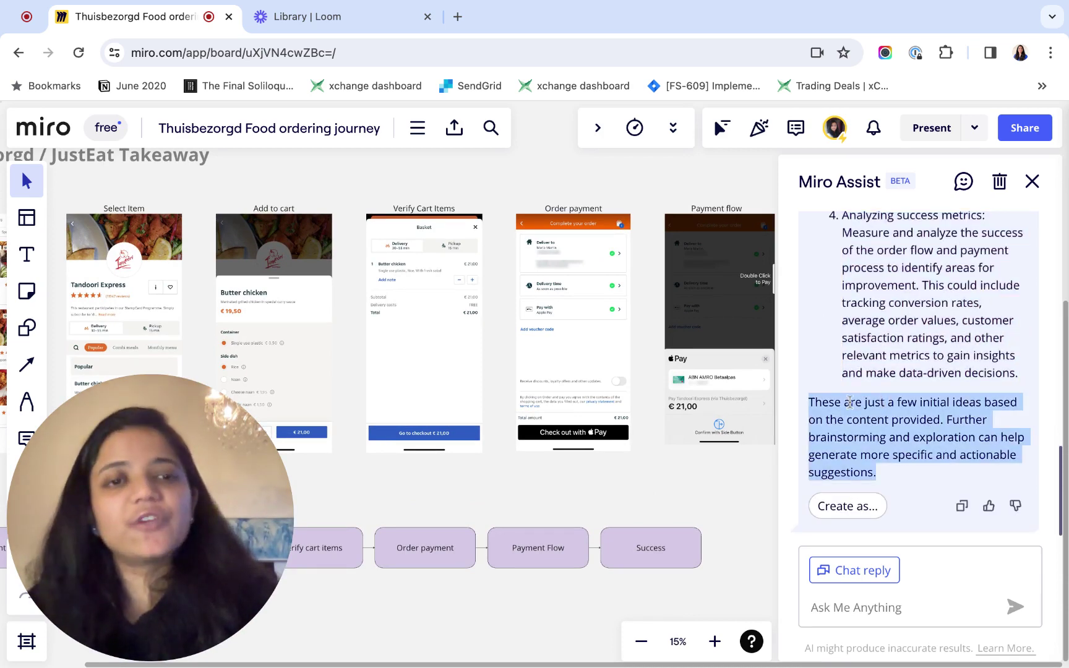
pyautogui.click(812, 396)
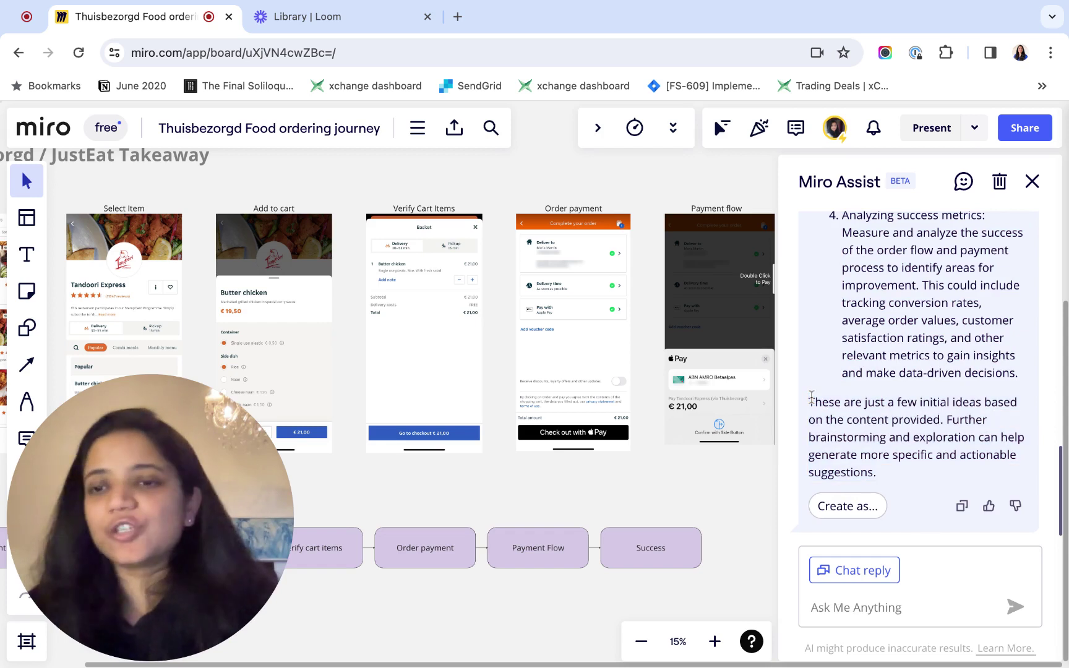
pyautogui.tripleClick(953, 424)
pyautogui.click(907, 455)
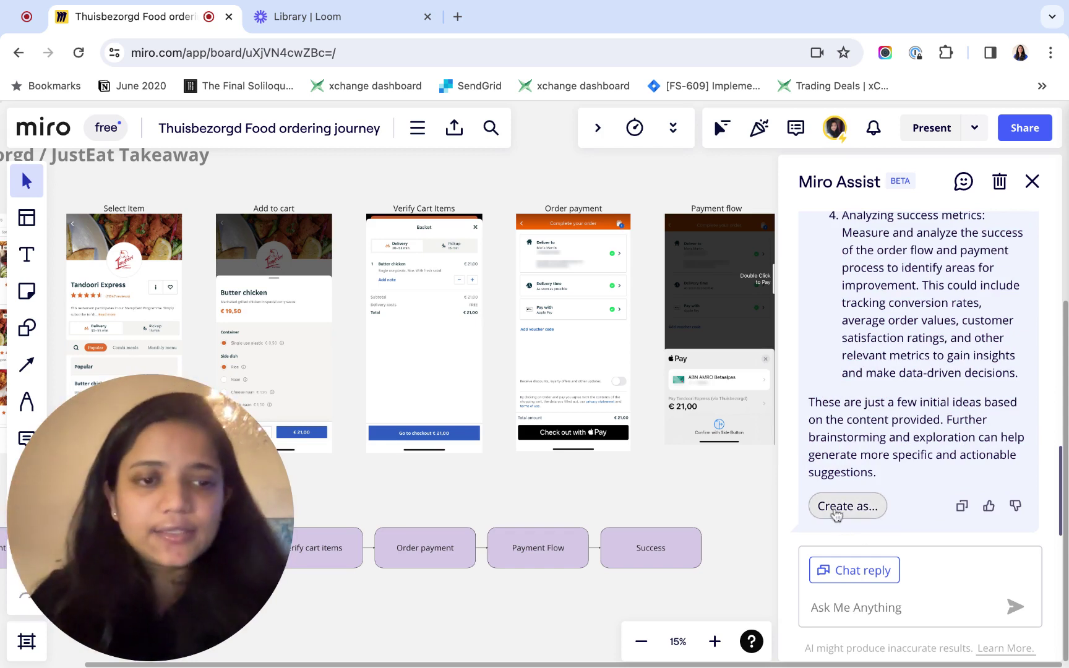
# - Create sticky notes from the summary reply and enlarge the generated group on the board
pyautogui.click(836, 507)
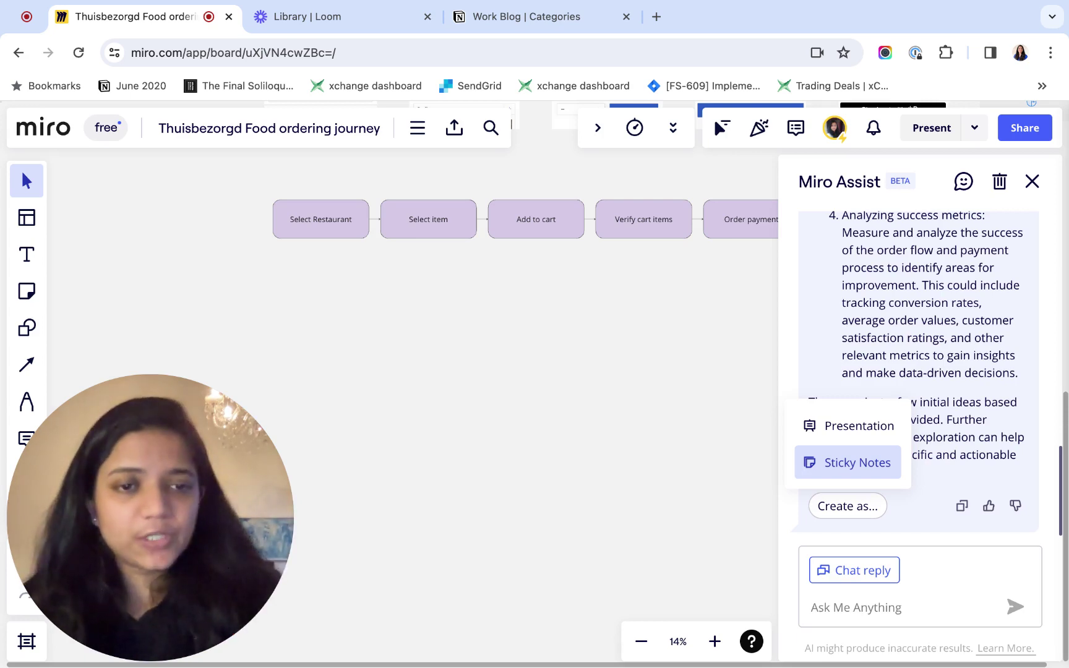
pyautogui.click(848, 463)
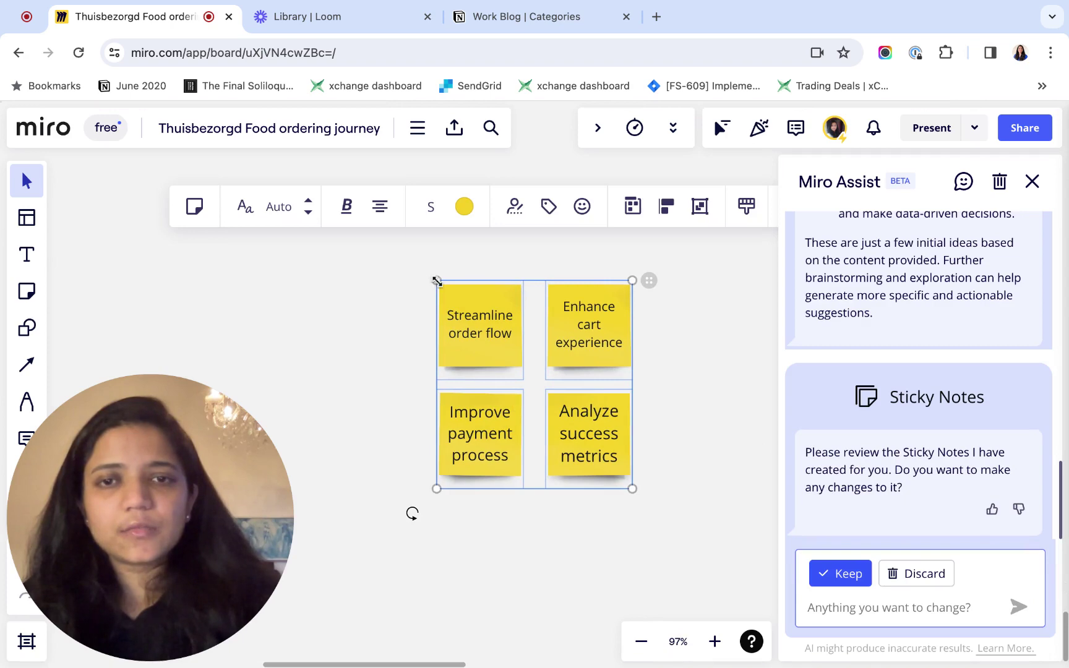
pyautogui.moveTo(438, 281); pyautogui.dragTo(335, 171)
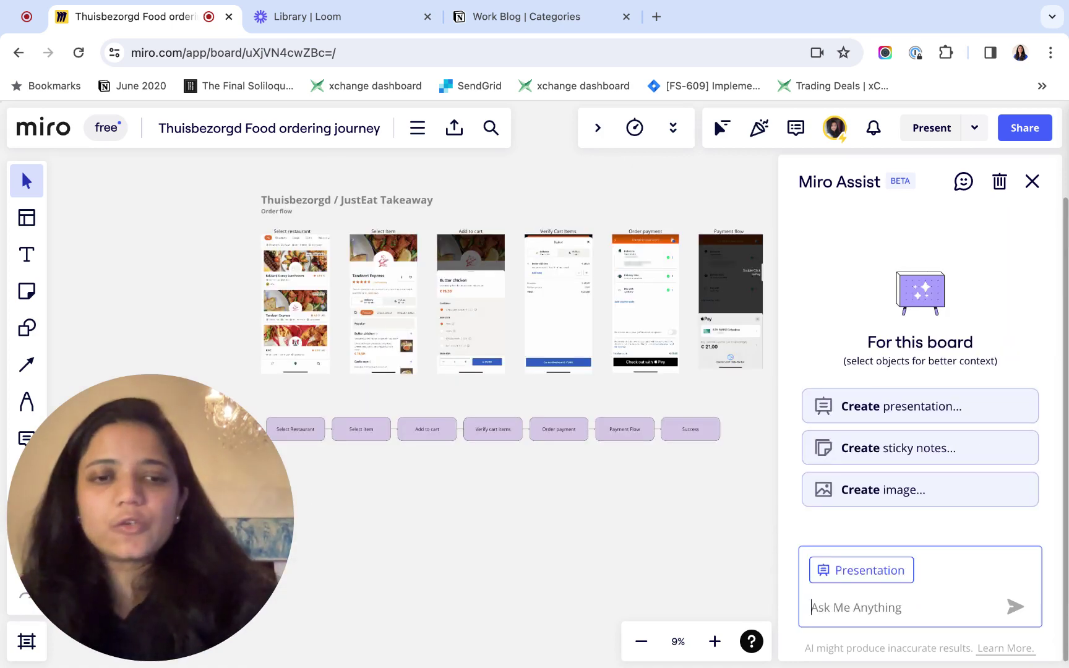
# - Request a presentation from Miro Assist with the prompt "can you create presentation from the board?"
pyautogui.write('can')
pyautogui.press('BackSpace')
pyautogui.write('an yo')
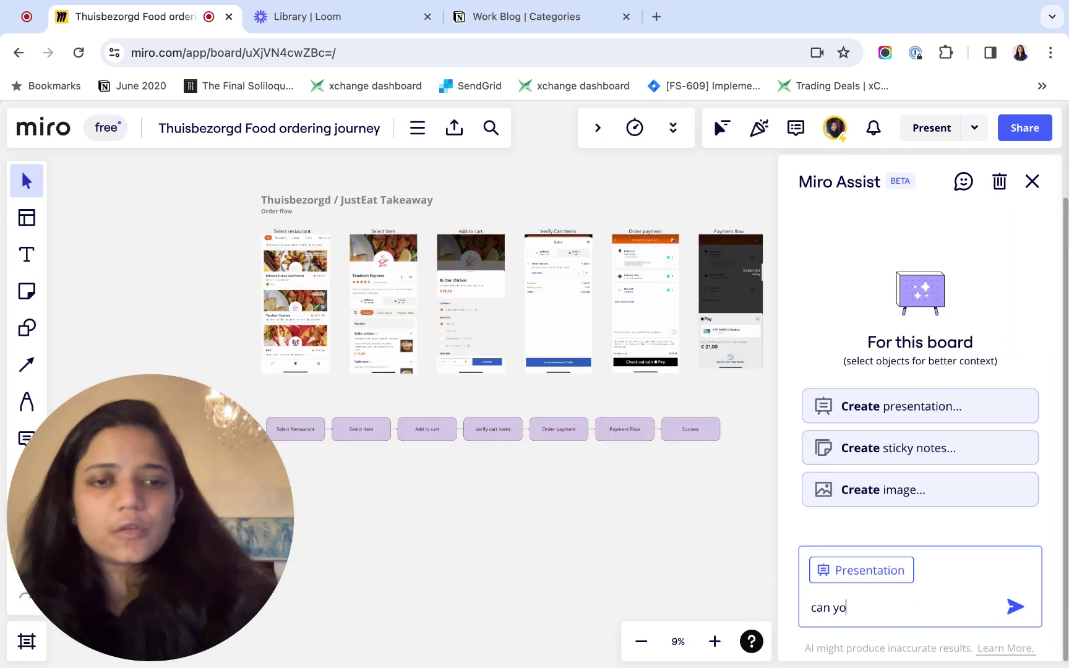
pyautogui.write('u create pr')
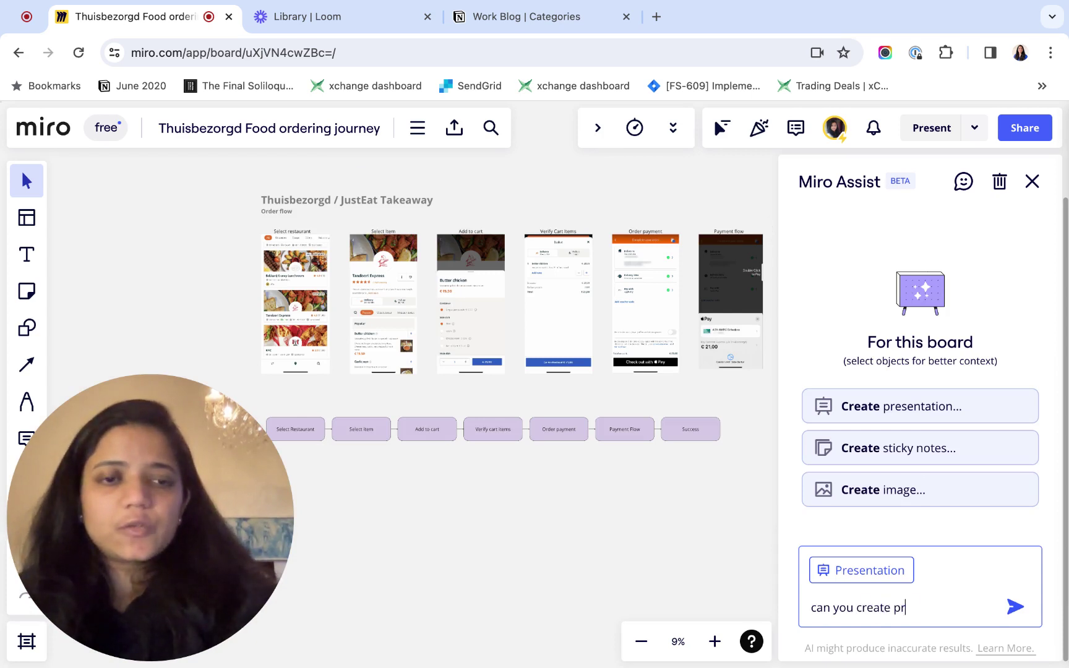
pyautogui.write('esentation from ')
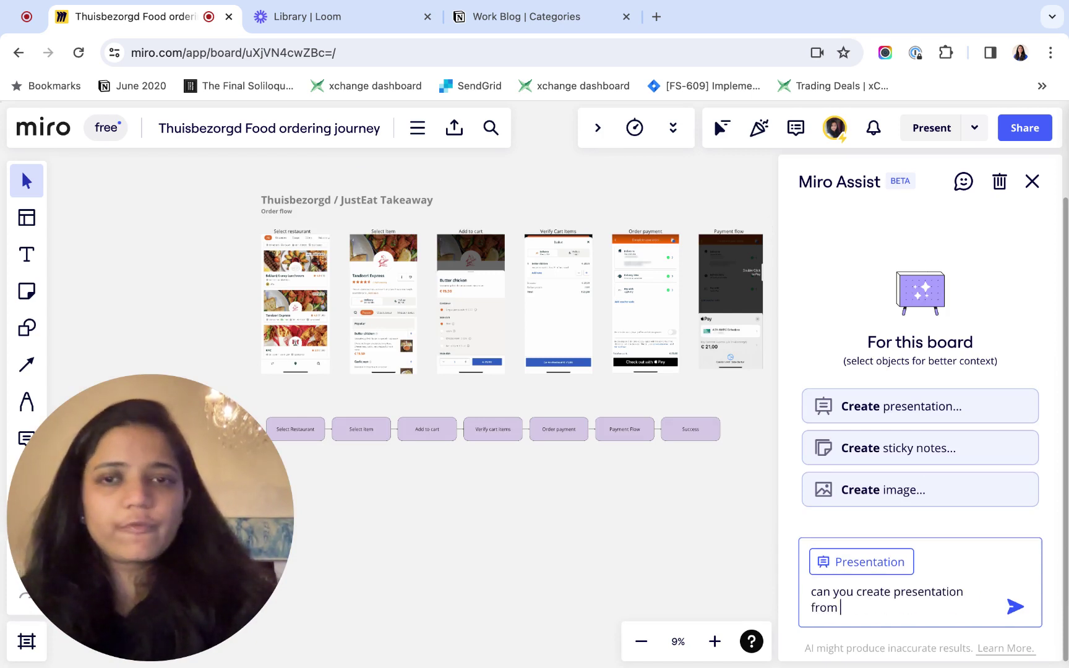
pyautogui.write('above')
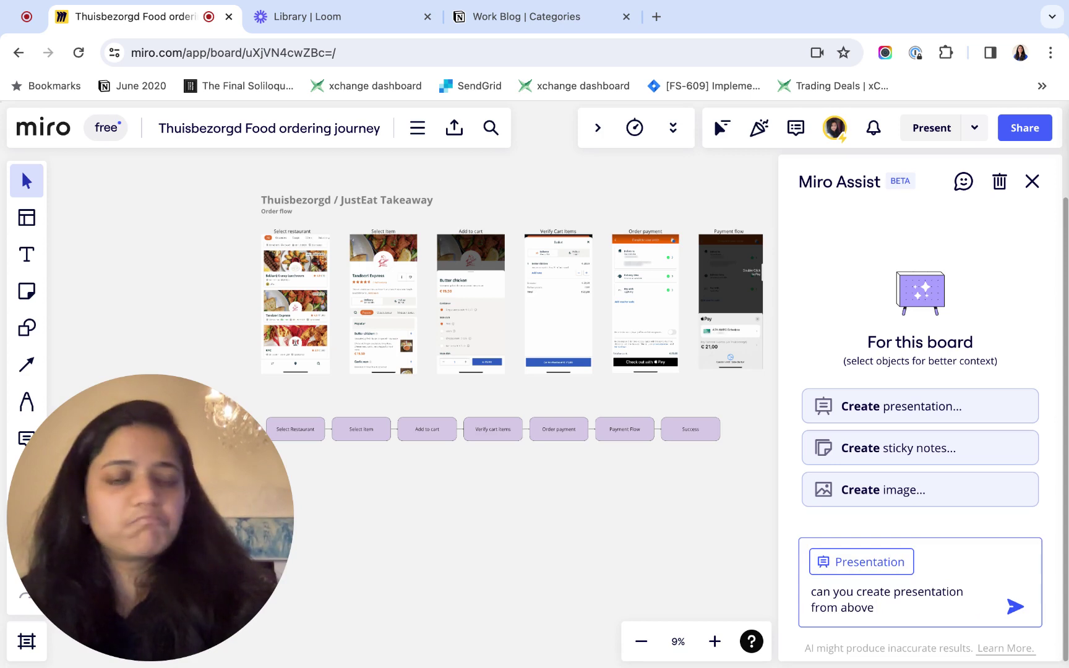
pyautogui.press('BackSpace')
pyautogui.press('BackSpace')
pyautogui.press('BackSpace')
pyautogui.press('BackSpace')
pyautogui.press('BackSpace')
pyautogui.write('frlm th')
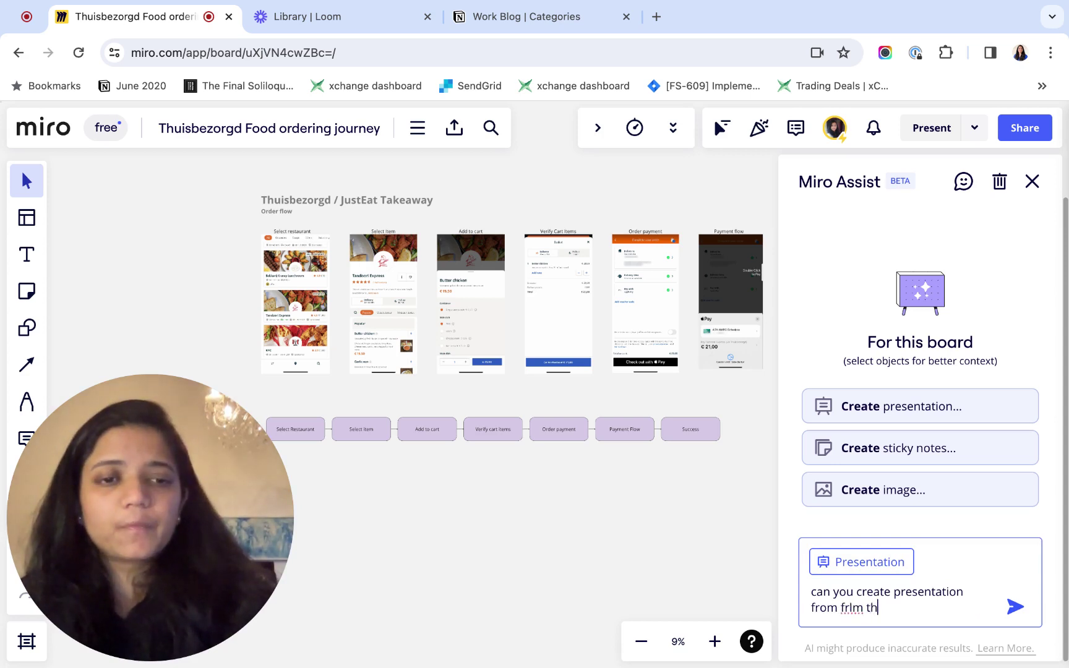
pyautogui.press('BackSpace')
pyautogui.press('BackSpace')
pyautogui.press('BackSpace')
pyautogui.press('BackSpace')
pyautogui.press('BackSpace')
pyautogui.press('BackSpace')
pyautogui.press('BackSpace')
pyautogui.write('the ')
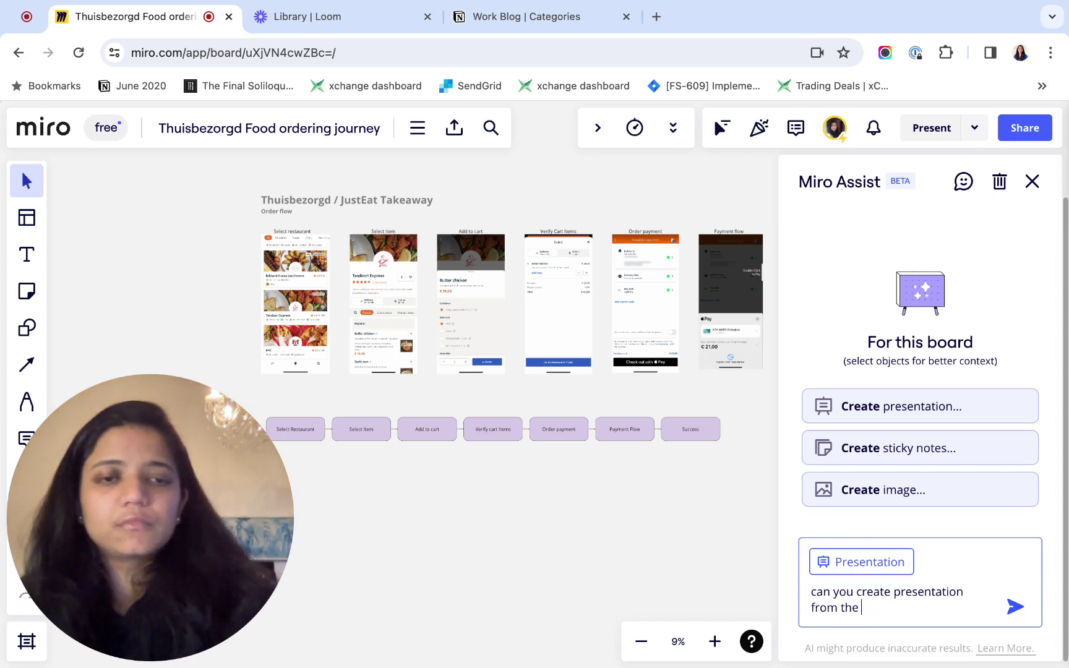
pyautogui.write('board?')
pyautogui.press('Return')
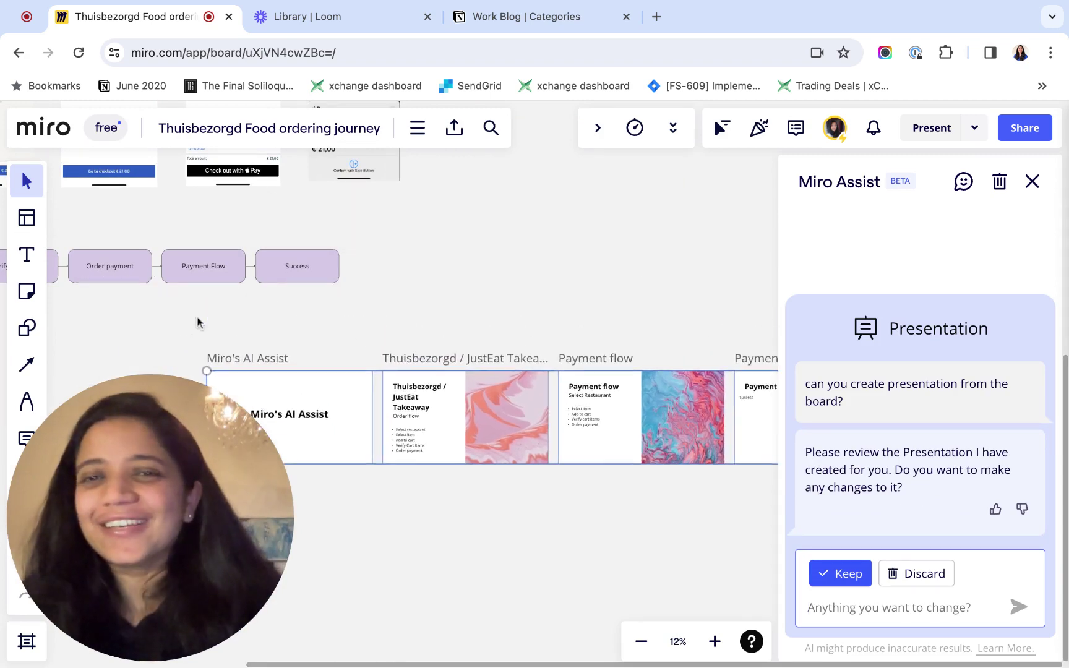
# - Reposition the generated presentation slides below the flow diagram and keep them, closing the assistant
pyautogui.moveTo(197, 317); pyautogui.dragTo(411, 379)
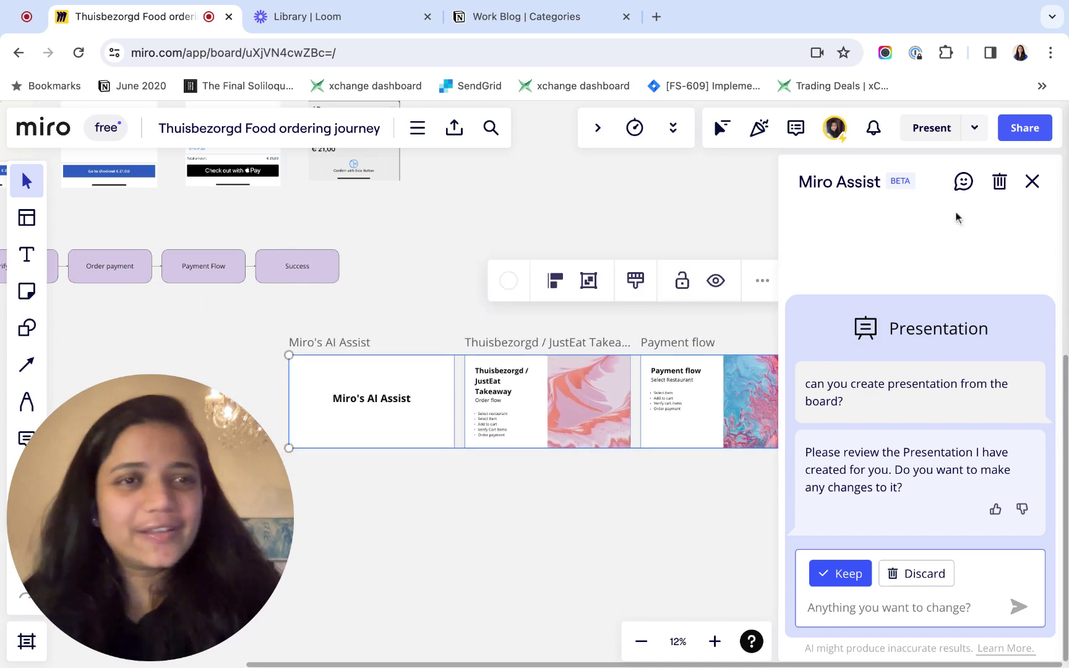
pyautogui.click(837, 576)
pyautogui.click(1033, 181)
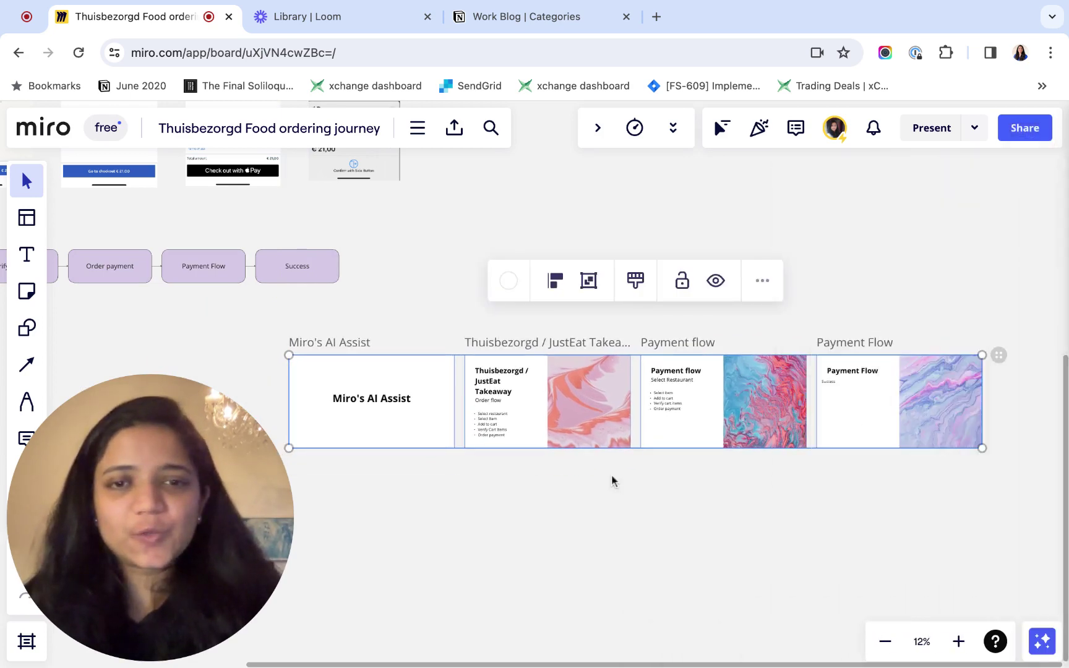
# - Examine the presentation's title slide and the Thuisbezorgd / JustEat Takeaway order flow slide up close
pyautogui.scroll(5, 611, 473)
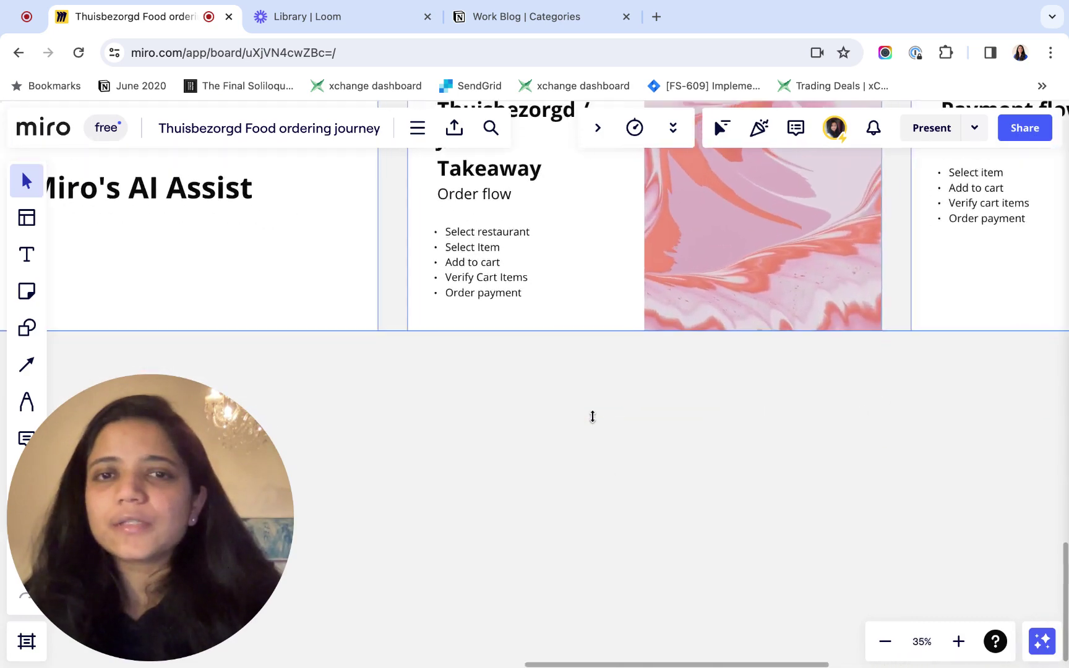
pyautogui.hscroll(-5, 506, 344)
pyautogui.scroll(3, 505, 344)
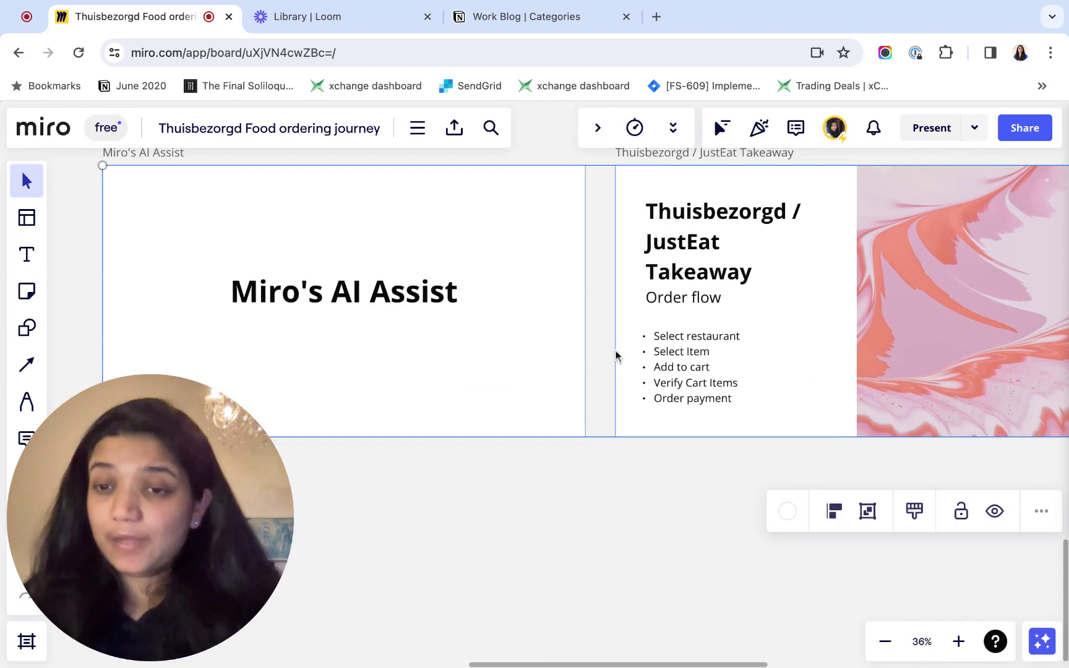
pyautogui.hscroll(-3, 616, 357)
pyautogui.scroll(1, 616, 357)
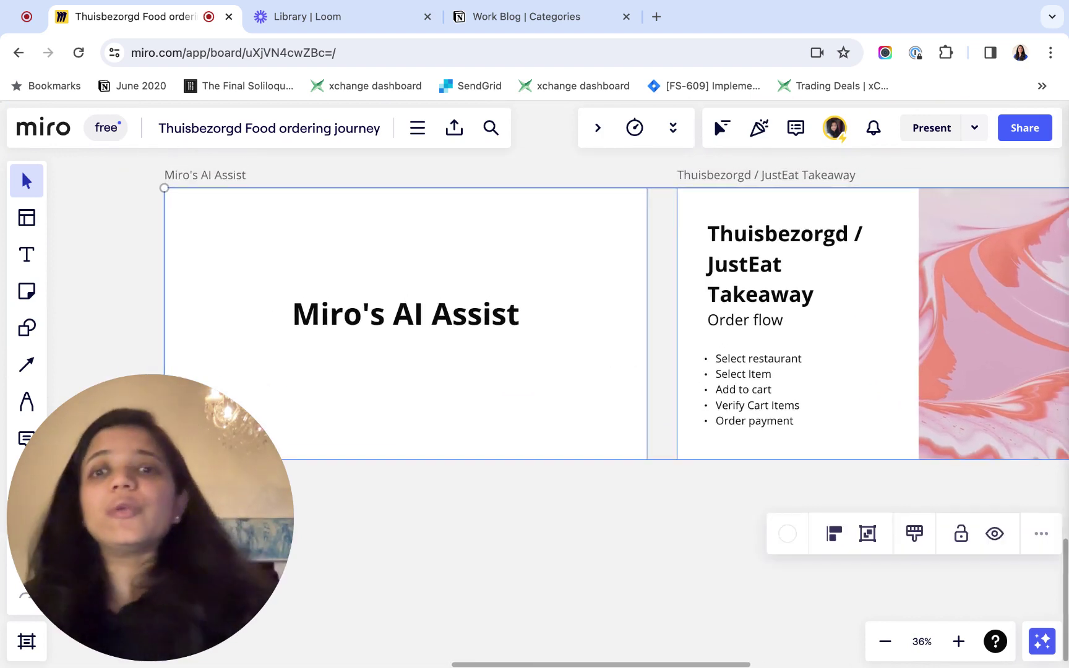
pyautogui.scroll(-3, 616, 356)
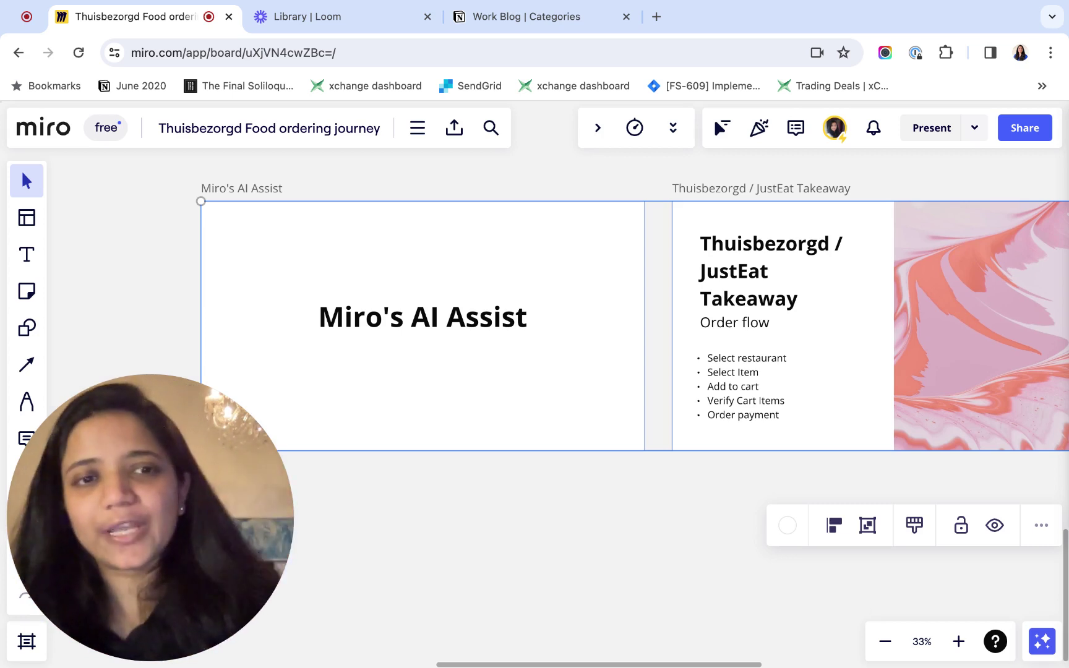
pyautogui.scroll(-5, 679, 409)
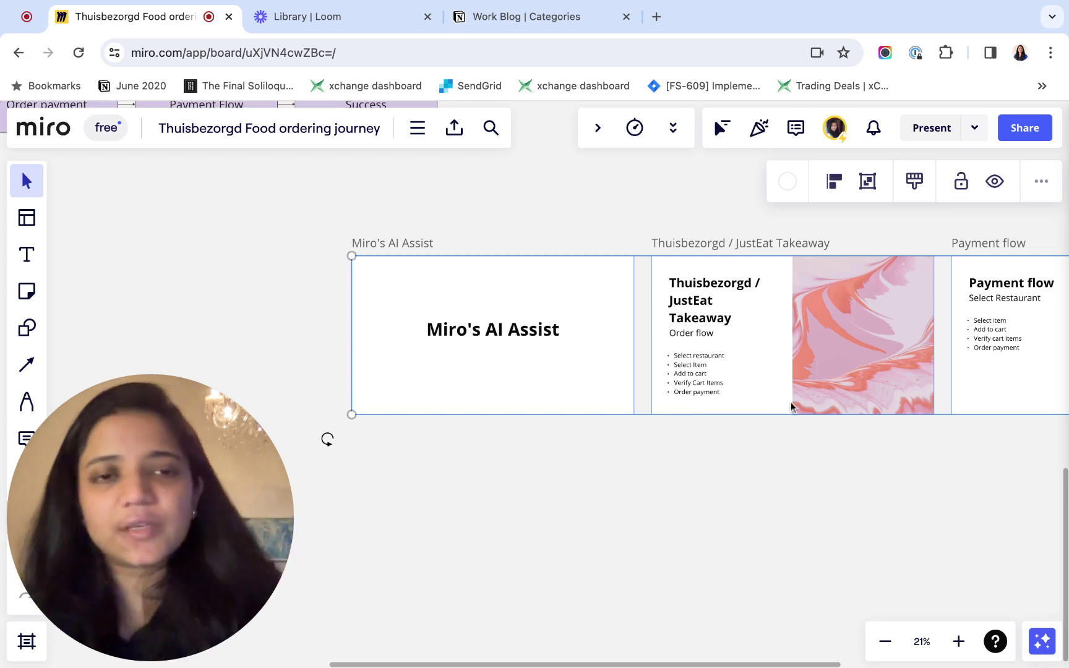
pyautogui.scroll(5, 792, 407)
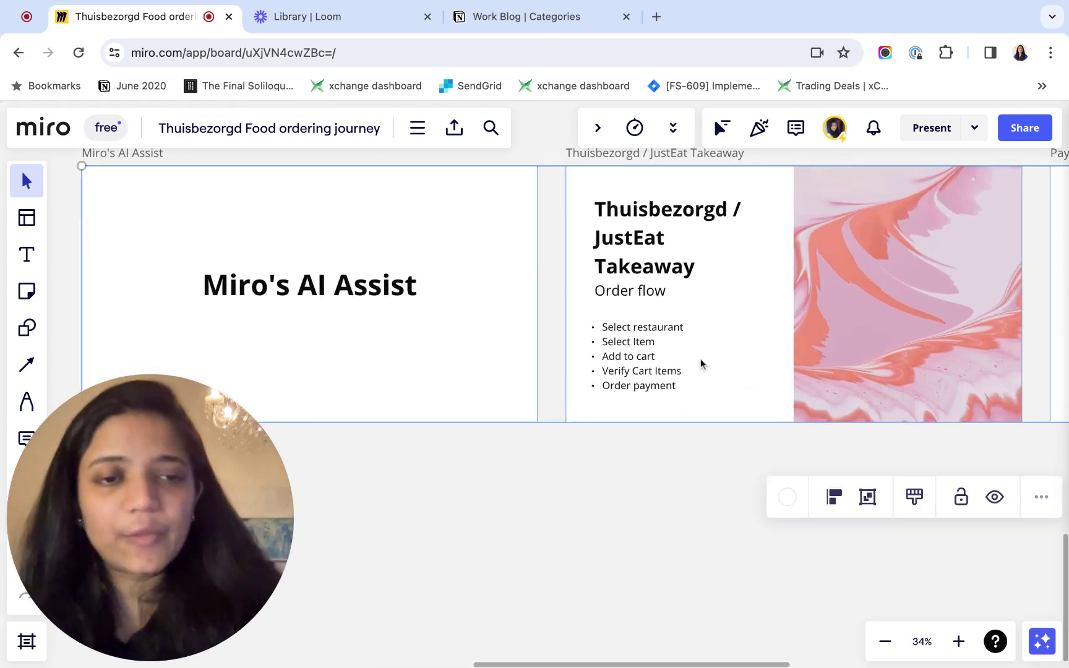
pyautogui.scroll(1, 625, 441)
pyautogui.hscroll(-1, 625, 441)
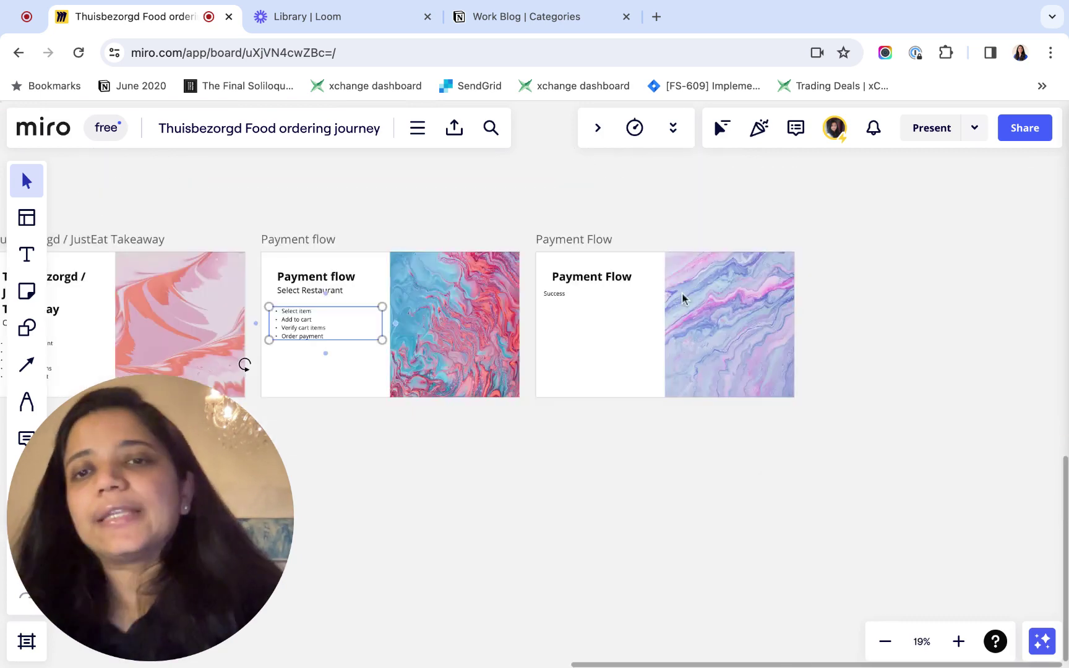
# - Review the two payment flow slides and compare the whole presentation with the order flow screens on the board
pyautogui.hscroll(-3, 683, 299)
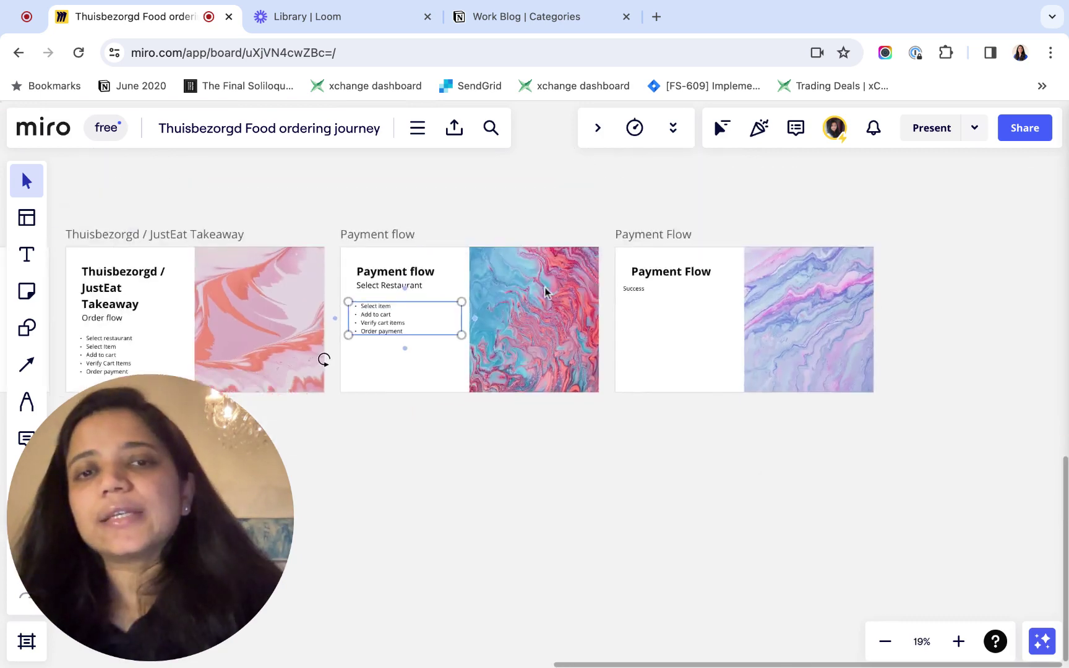
pyautogui.scroll(-5, 545, 294)
pyautogui.hscroll(-10, 427, 300)
pyautogui.scroll(3, 427, 299)
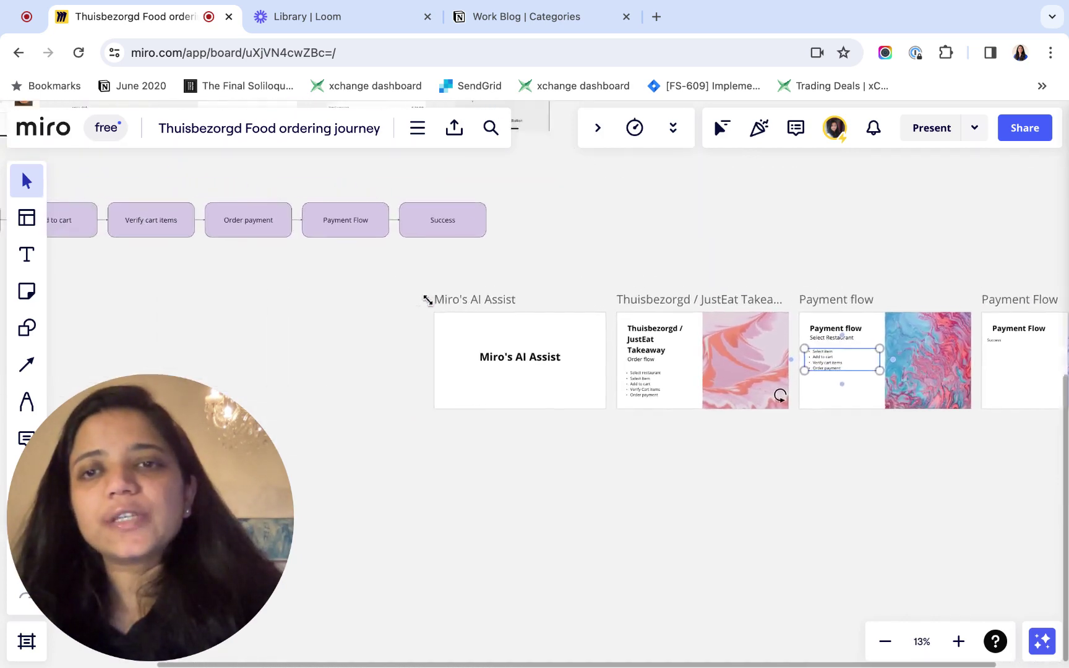
pyautogui.scroll(-5, 618, 431)
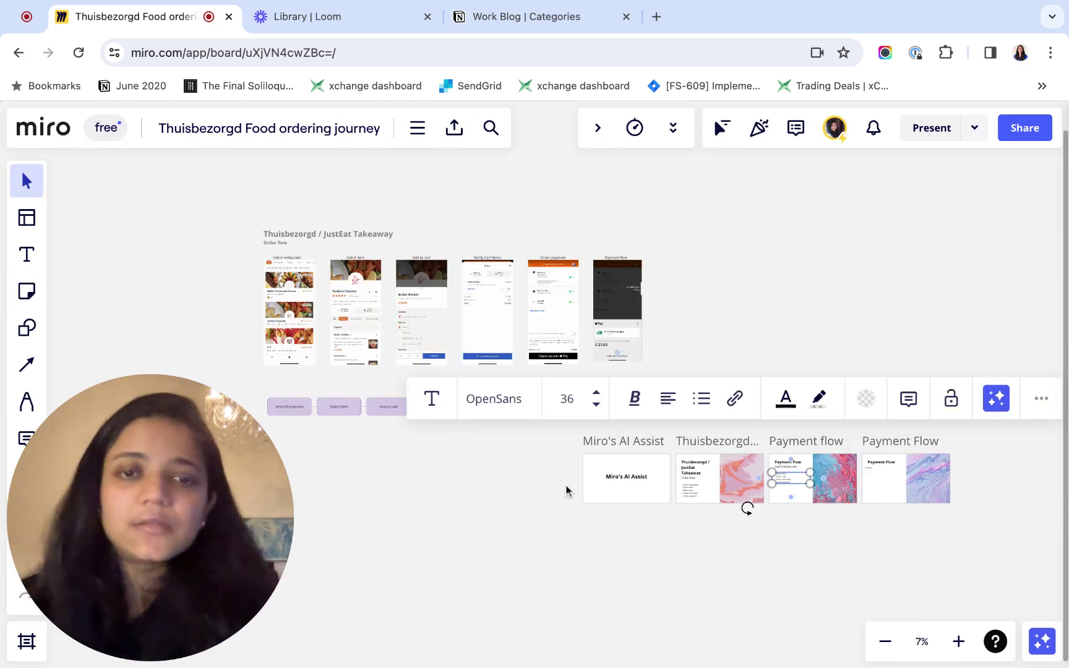
pyautogui.click(547, 485)
pyautogui.hscroll(-2, 547, 486)
pyautogui.scroll(-1, 547, 485)
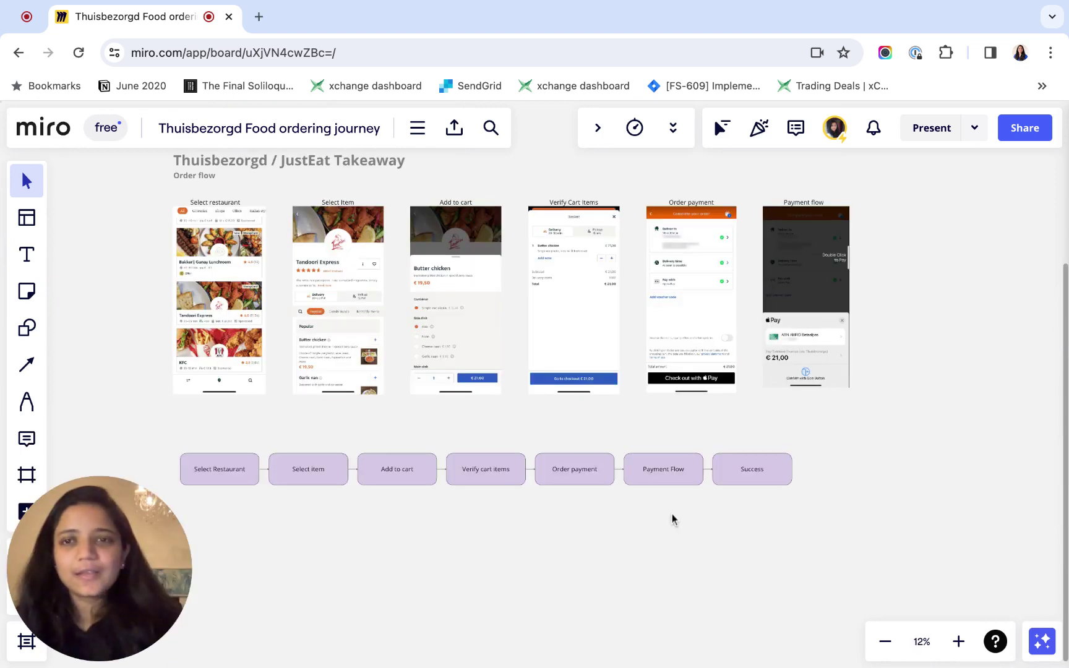
# - Have Miro Assist extract the key action points from the board
pyautogui.scroll(1, 673, 518)
pyautogui.click(1053, 642)
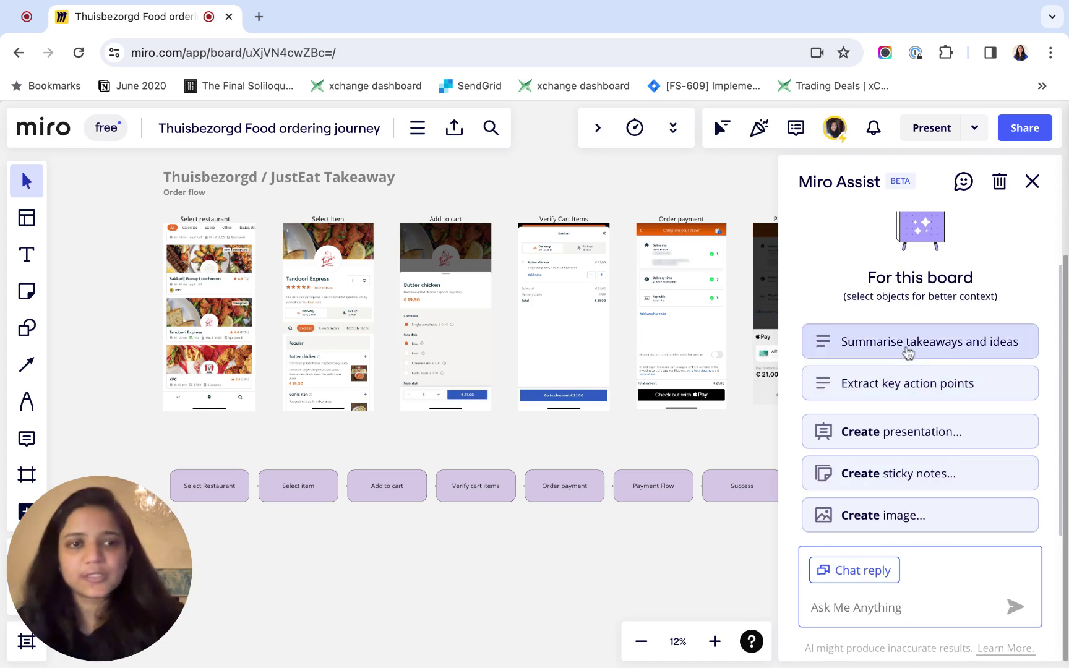
pyautogui.click(914, 391)
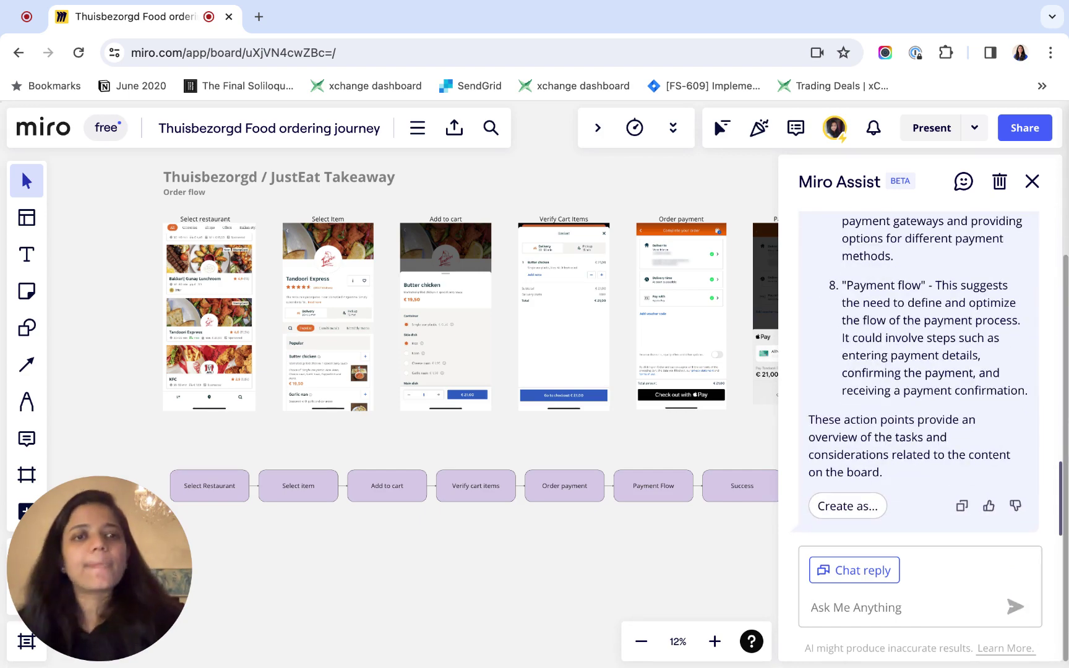
# - Review the extracted action points back to the start of the list and examine the first one, "Thuisbezorgd / JustEat Takeaway"
pyautogui.scroll(5, 920, 373)
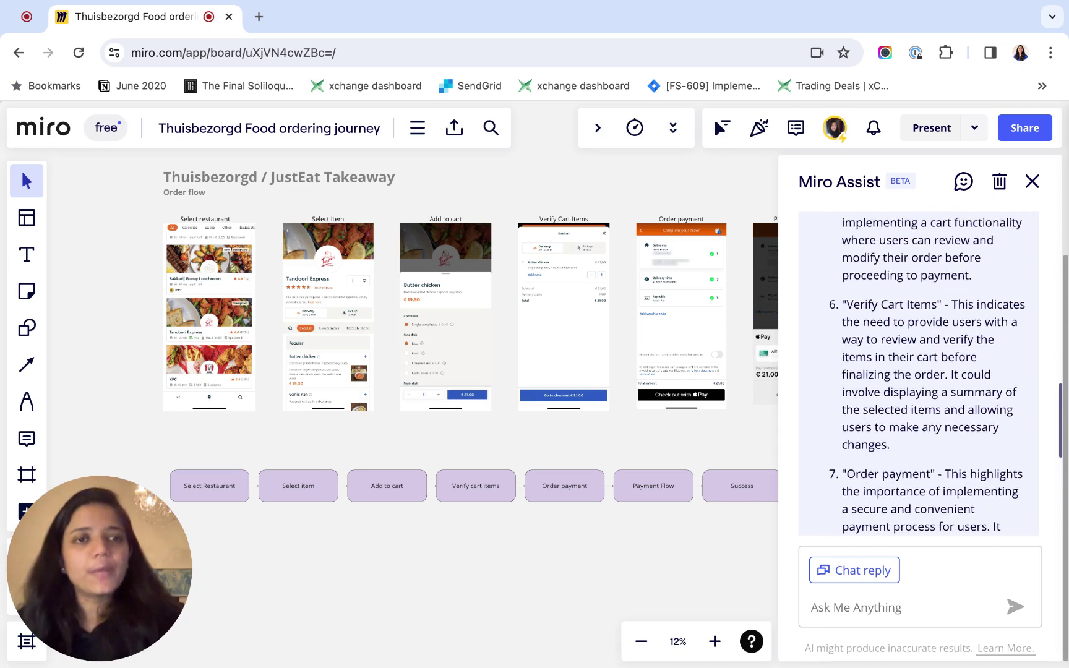
pyautogui.scroll(6, 920, 373)
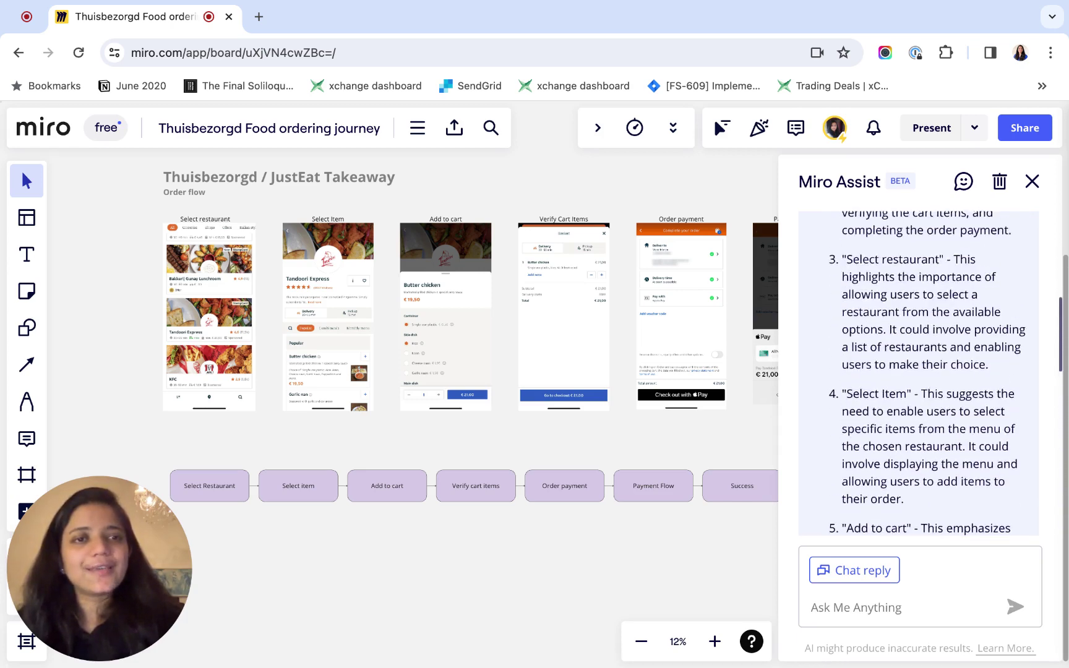
pyautogui.scroll(6, 919, 374)
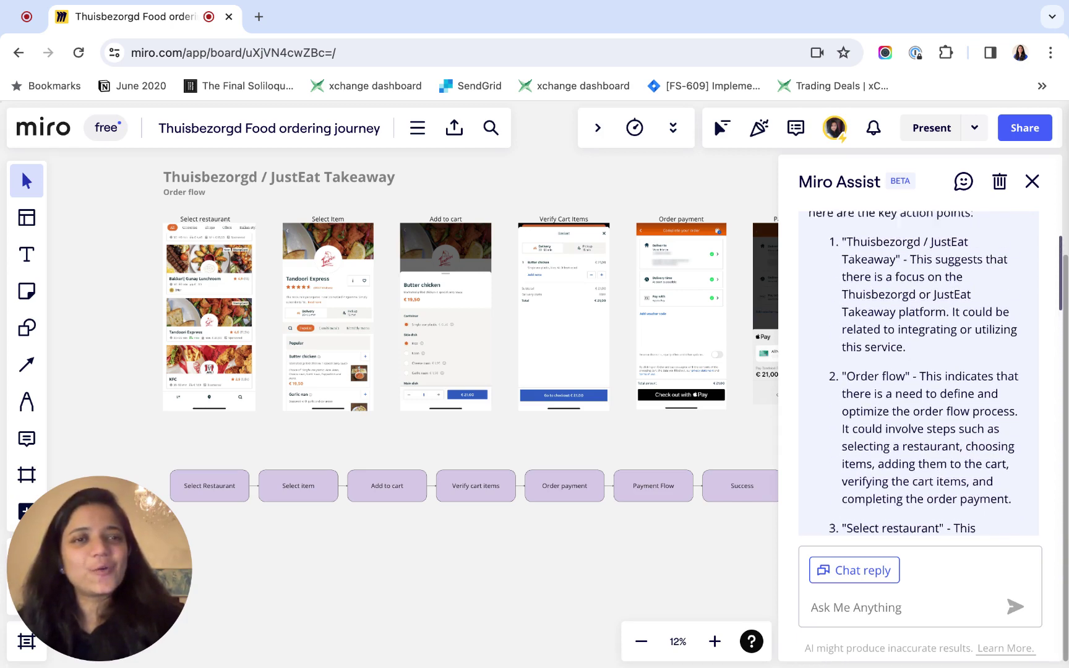
pyautogui.scroll(2, 919, 373)
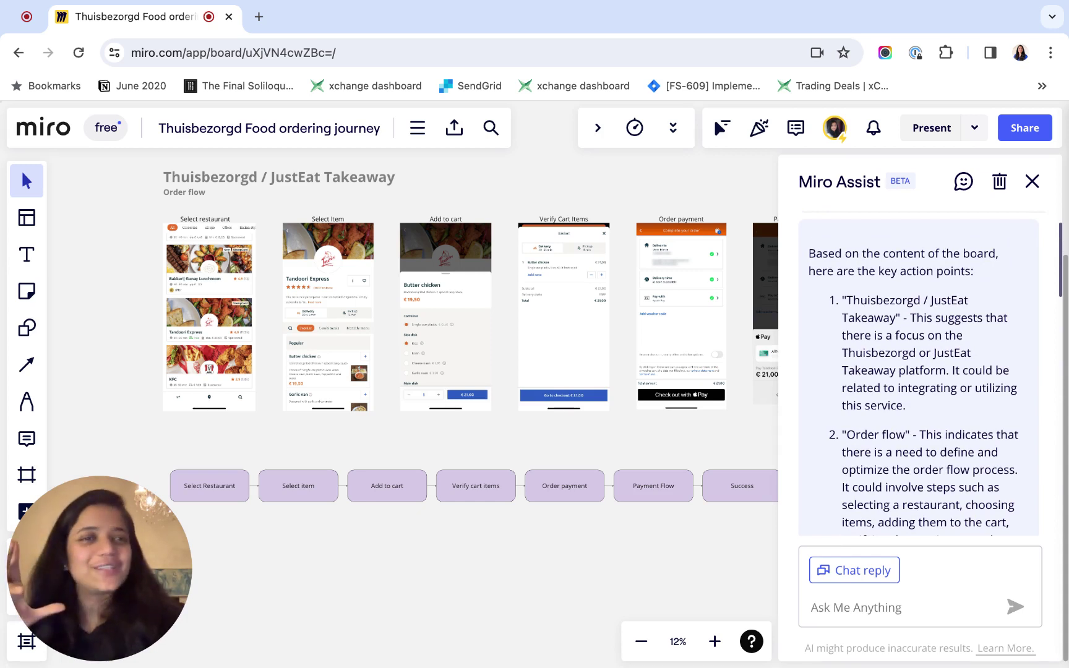
pyautogui.scroll(-4, 869, 257)
pyautogui.scroll(2, 869, 258)
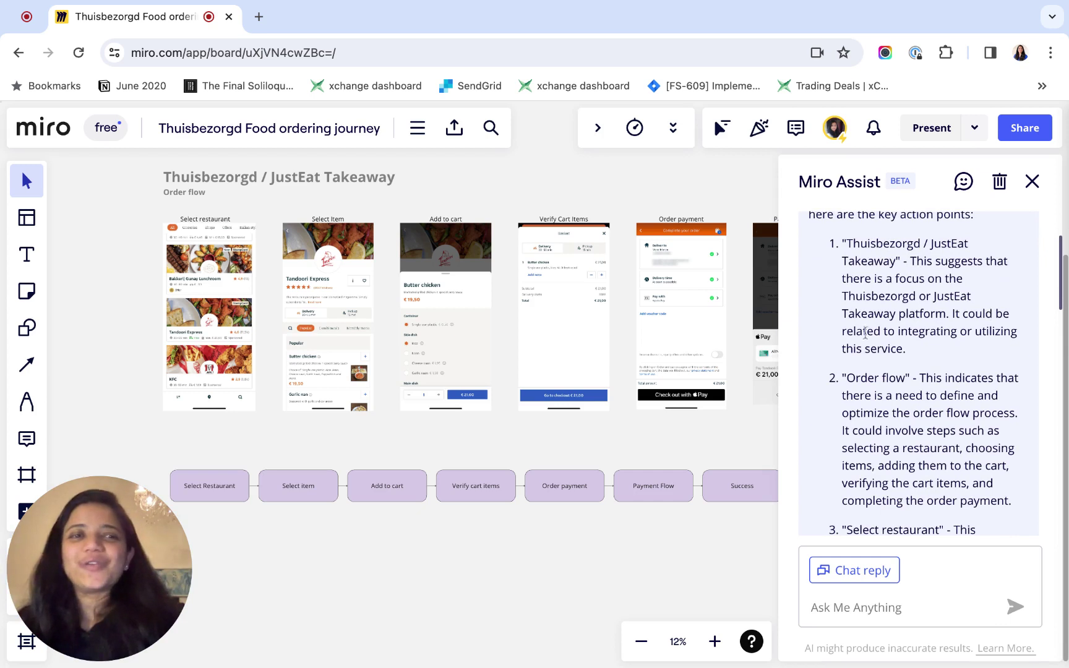
pyautogui.tripleClick(908, 348)
pyautogui.click(865, 295)
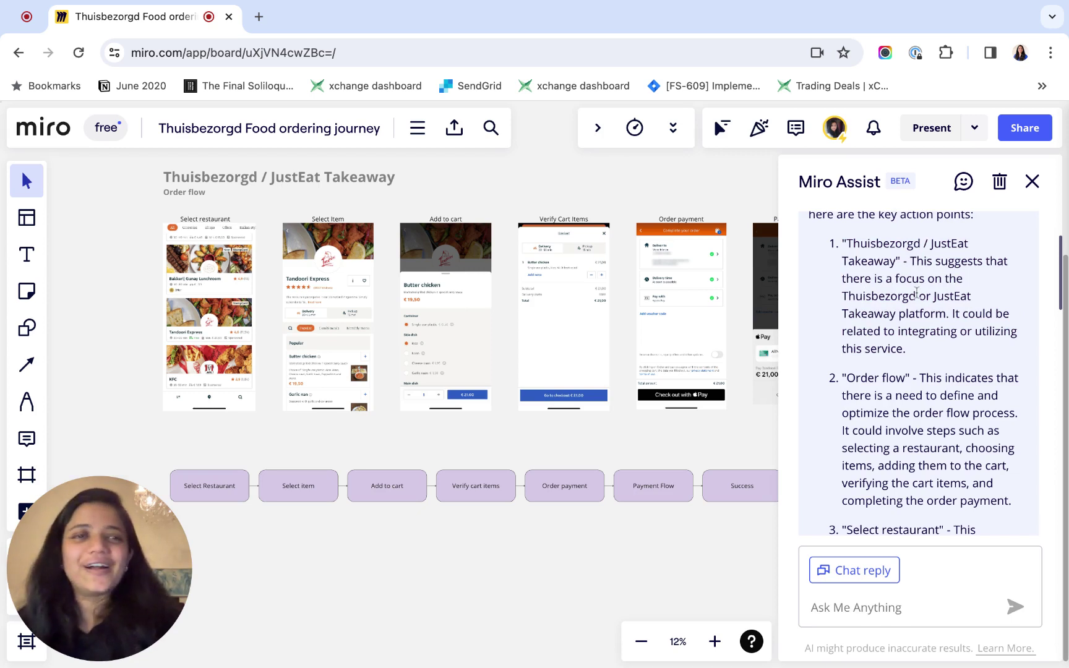
pyautogui.tripleClick(842, 246)
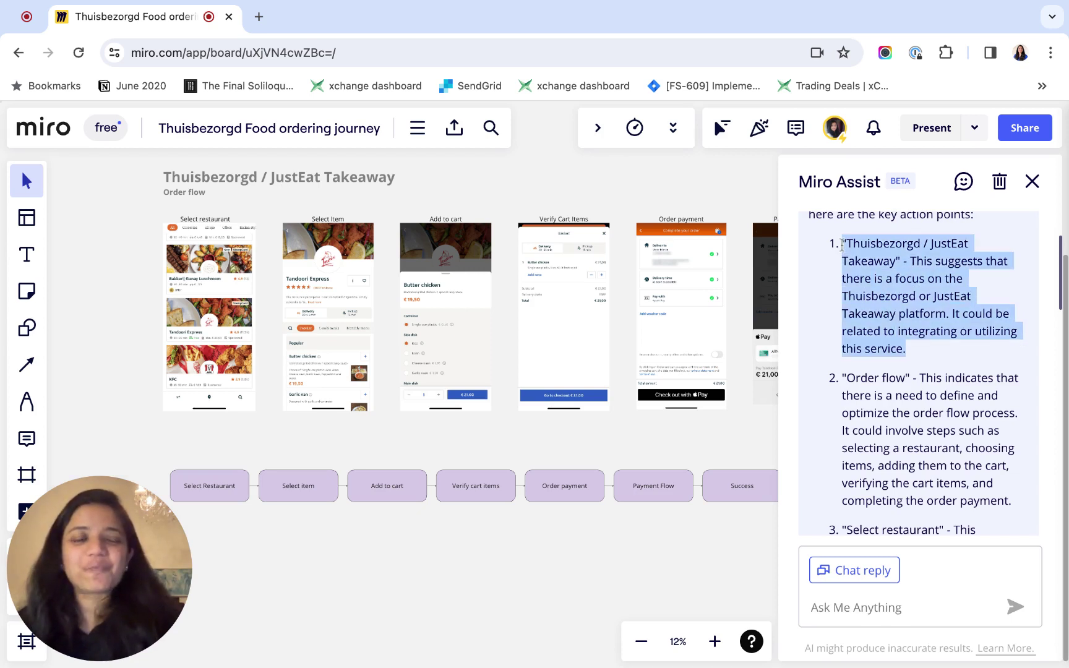
pyautogui.click(842, 246)
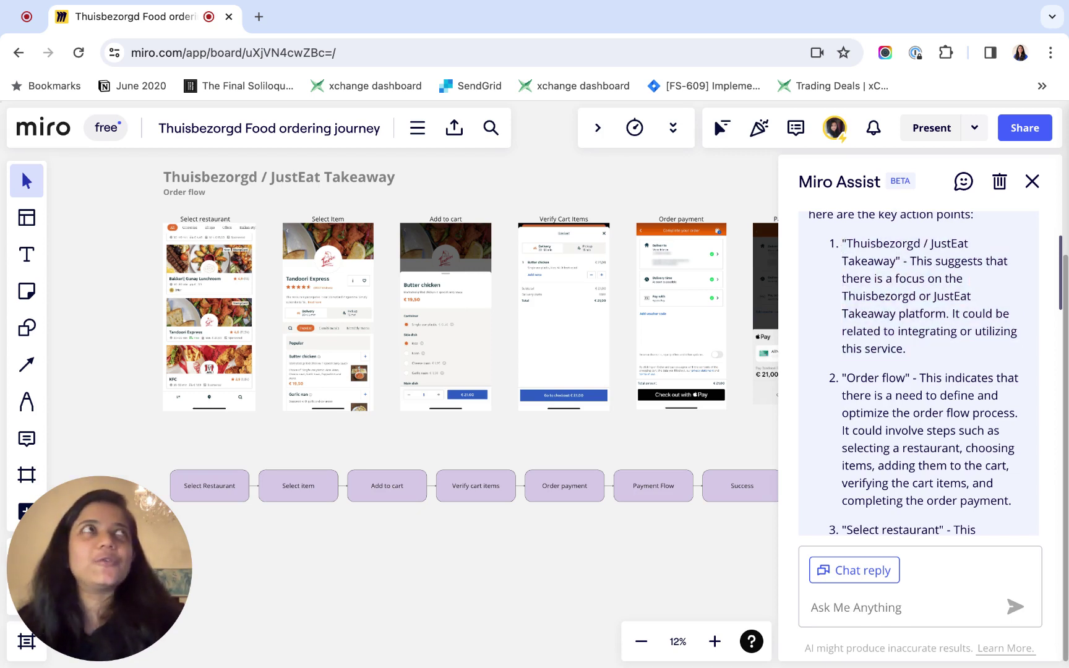
# - Read the "Order flow" action point in the assistant's reply
pyautogui.scroll(-3, 919, 371)
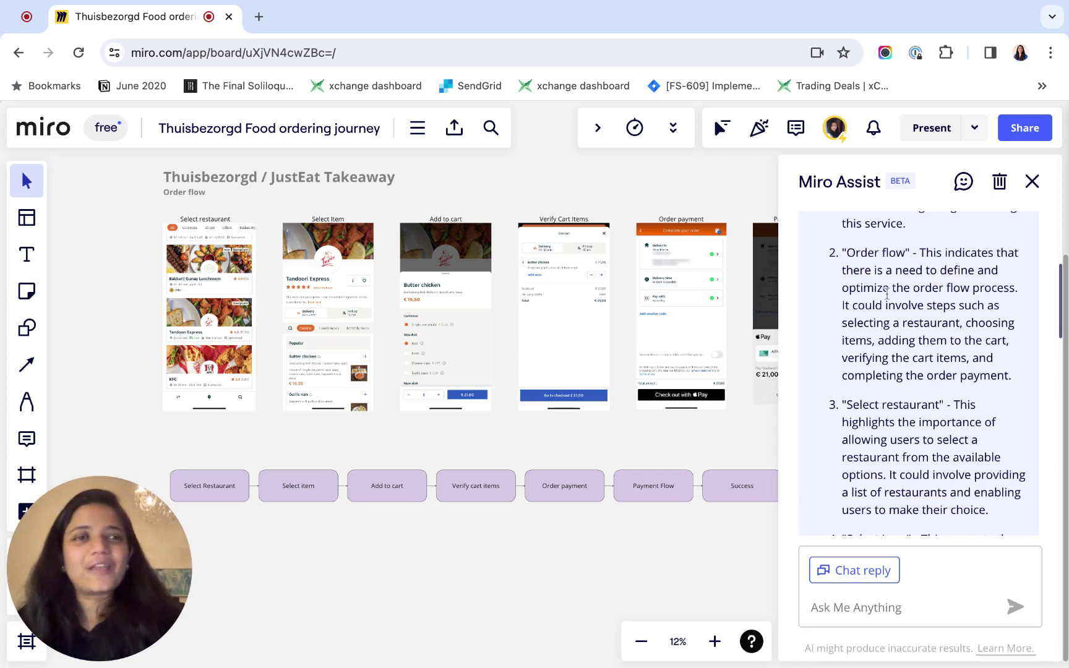
pyautogui.moveTo(988, 299); pyautogui.dragTo(840, 255)
pyautogui.click(840, 279)
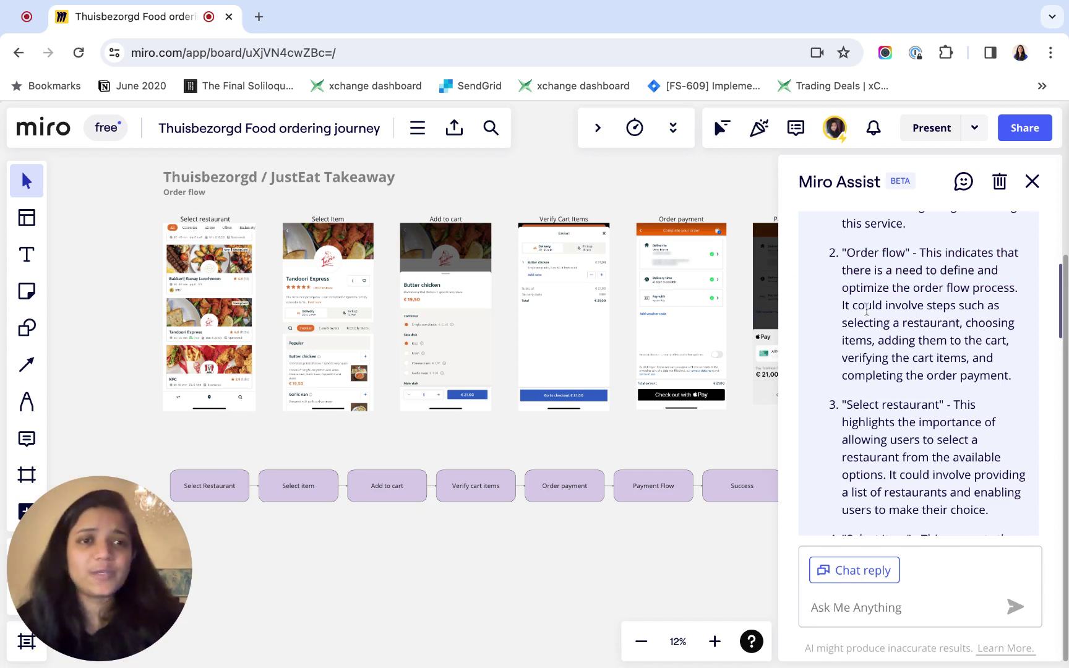
pyautogui.scroll(-1, 868, 309)
pyautogui.moveTo(843, 266); pyautogui.dragTo(975, 341)
pyautogui.scroll(-2, 908, 325)
pyautogui.click(849, 277)
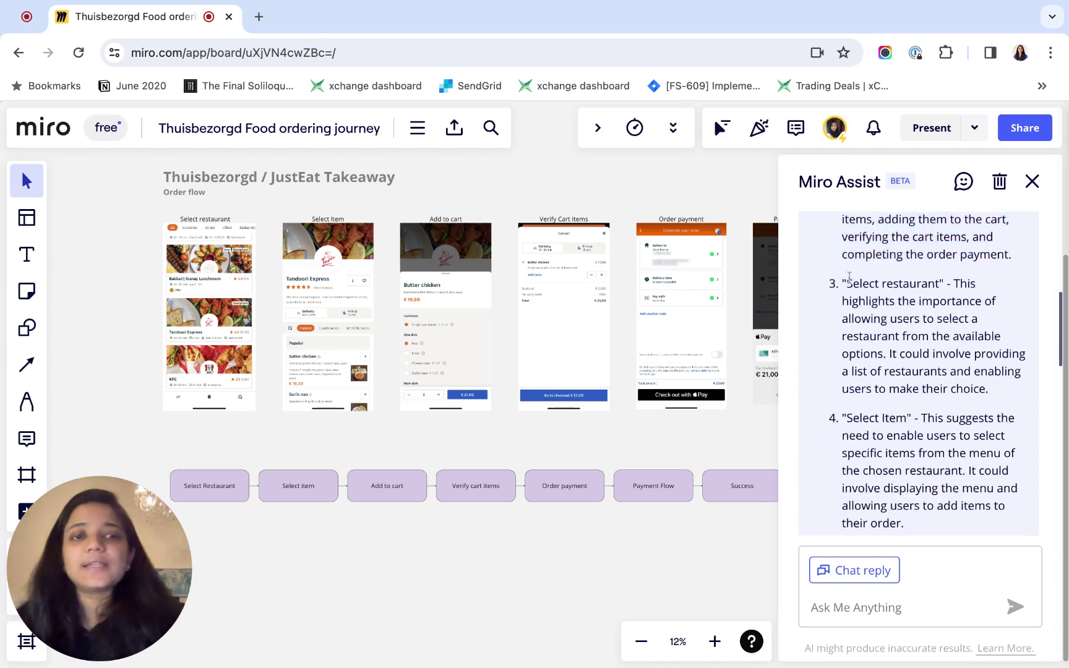
# - Examine the "Select restaurant" and "Select Item" action points and skim the remaining ones in the reply
pyautogui.moveTo(845, 275); pyautogui.dragTo(1008, 390)
pyautogui.click(921, 347)
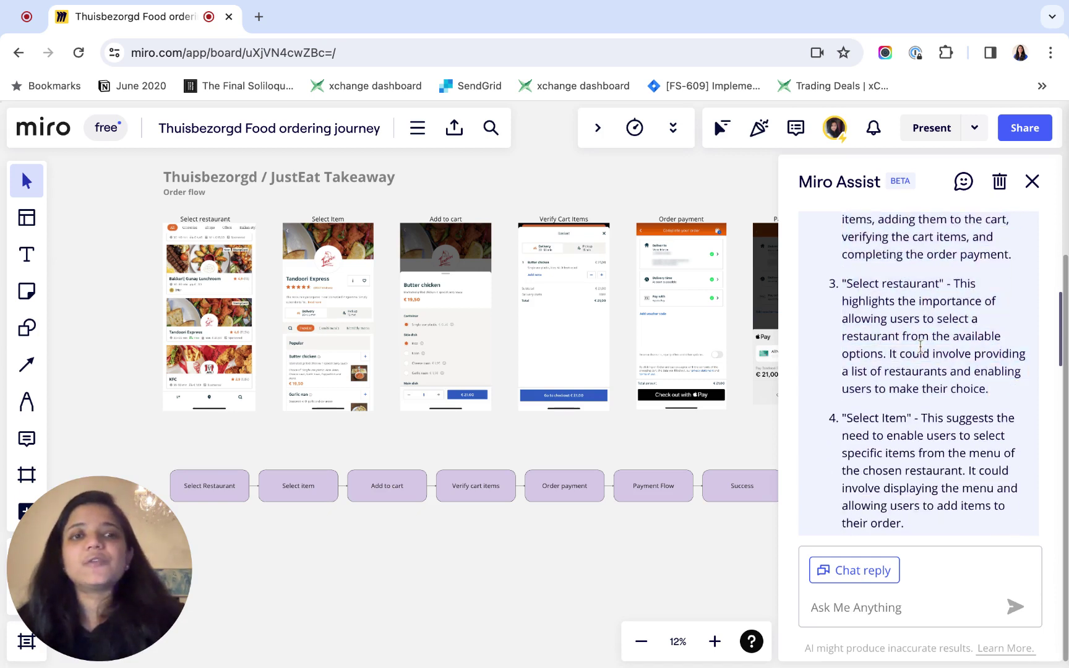
pyautogui.scroll(-1, 903, 358)
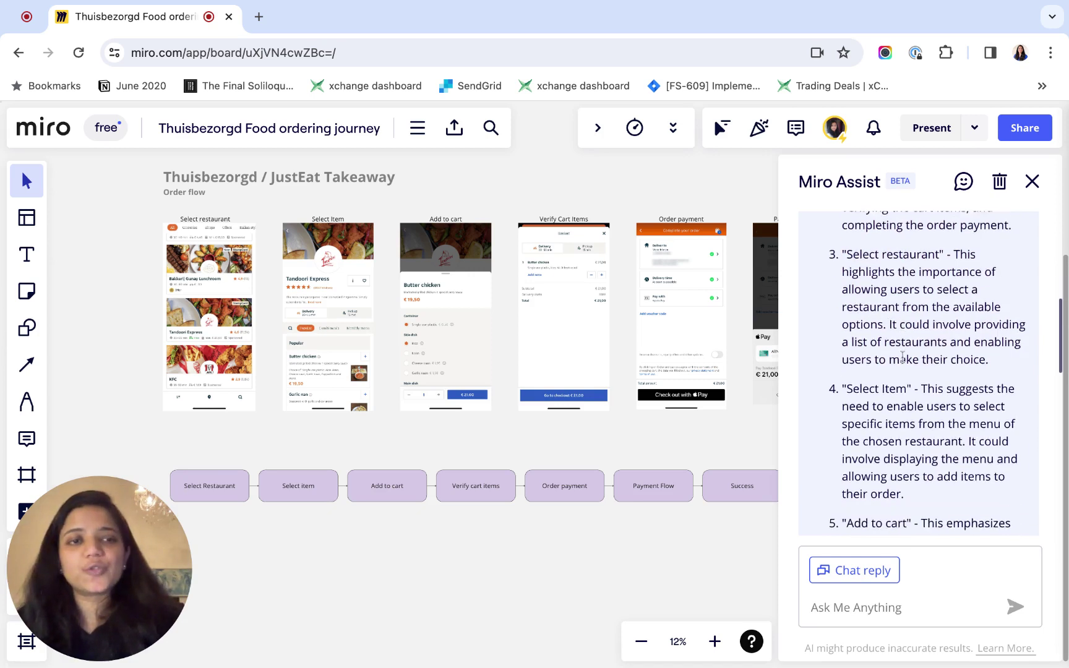
pyautogui.tripleClick(984, 362)
pyautogui.click(897, 290)
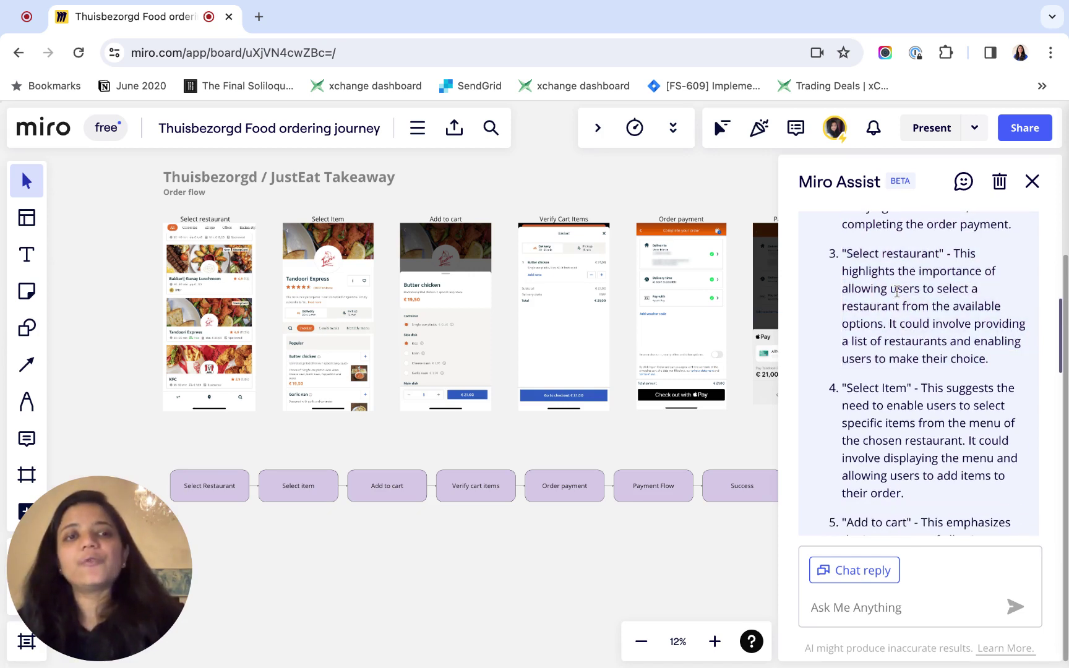
pyautogui.moveTo(890, 318); pyautogui.dragTo(1010, 367)
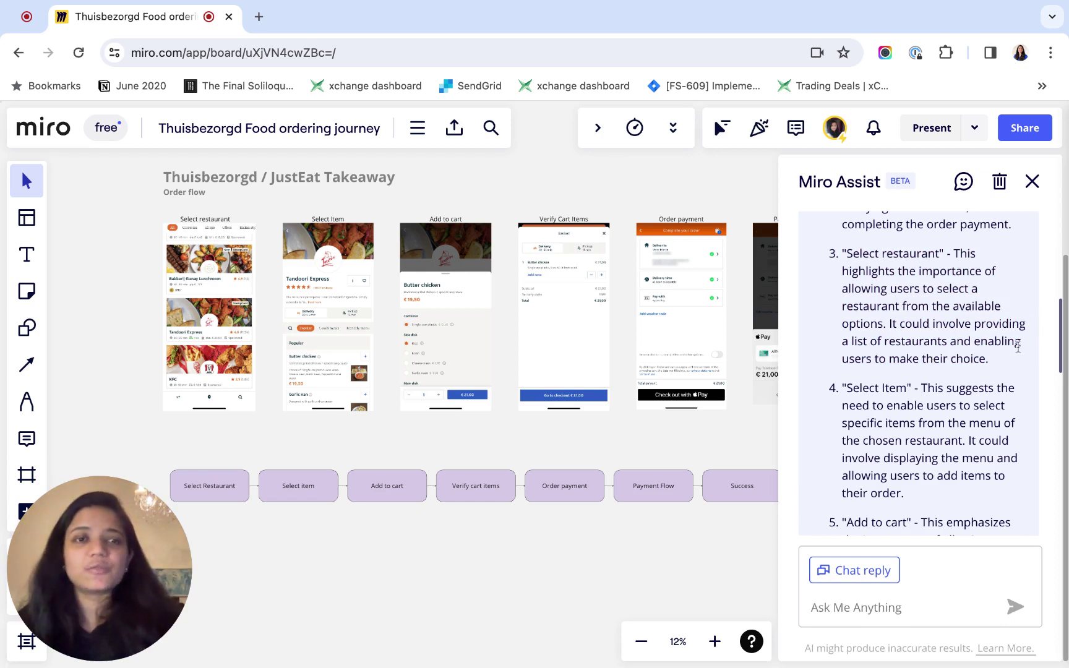
pyautogui.moveTo(888, 324); pyautogui.dragTo(1017, 368)
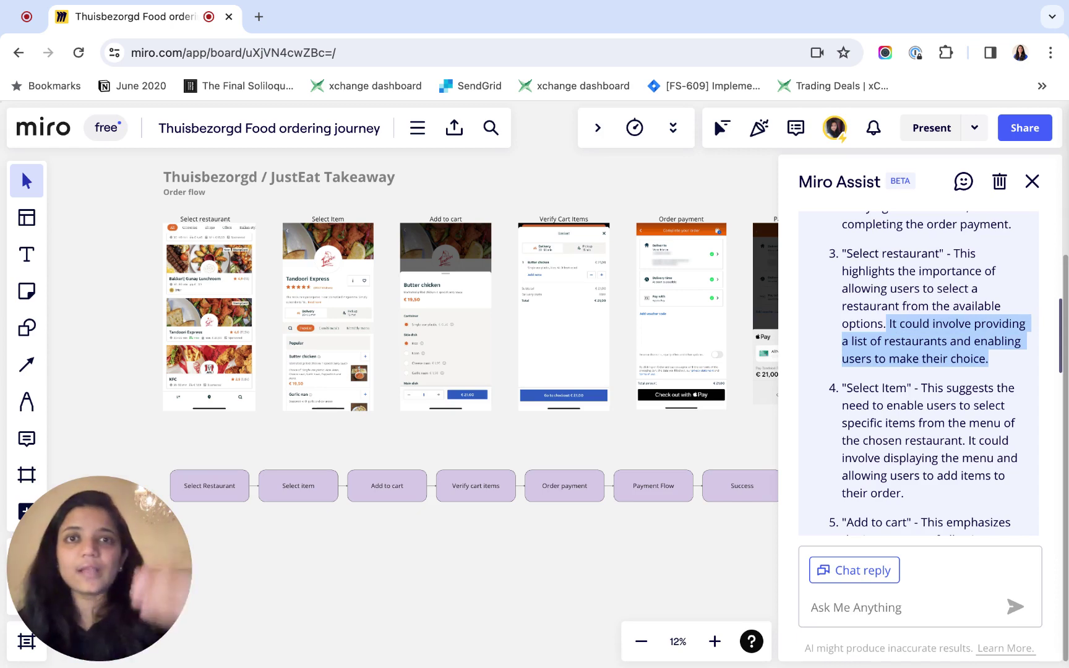
pyautogui.scroll(-2, 923, 303)
pyautogui.moveTo(924, 301); pyautogui.dragTo(904, 407)
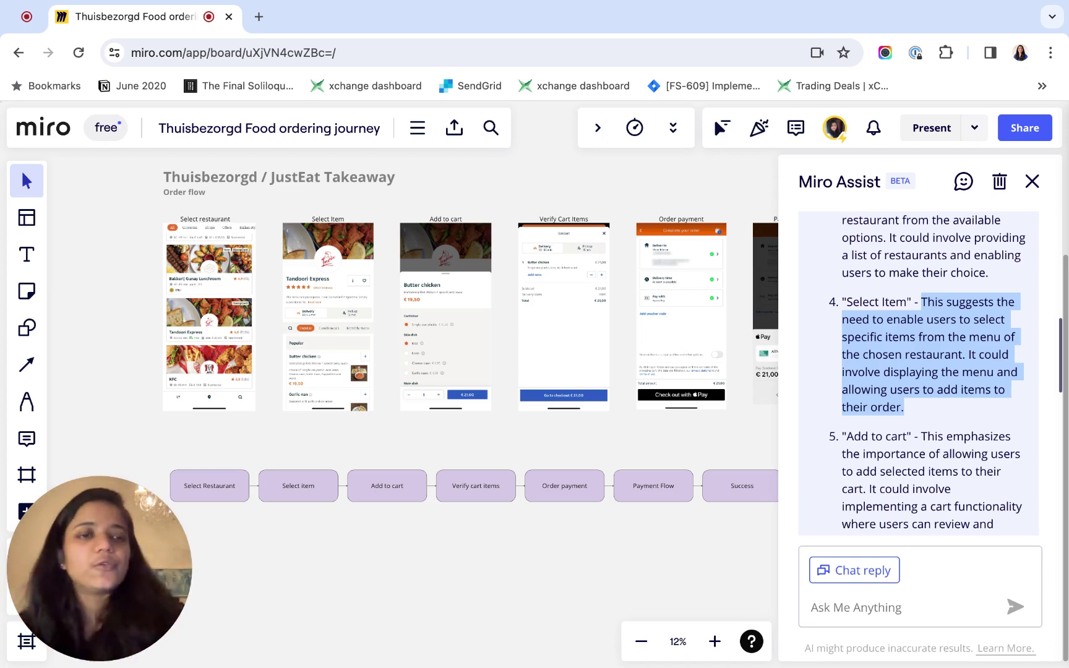
pyautogui.scroll(-3, 919, 374)
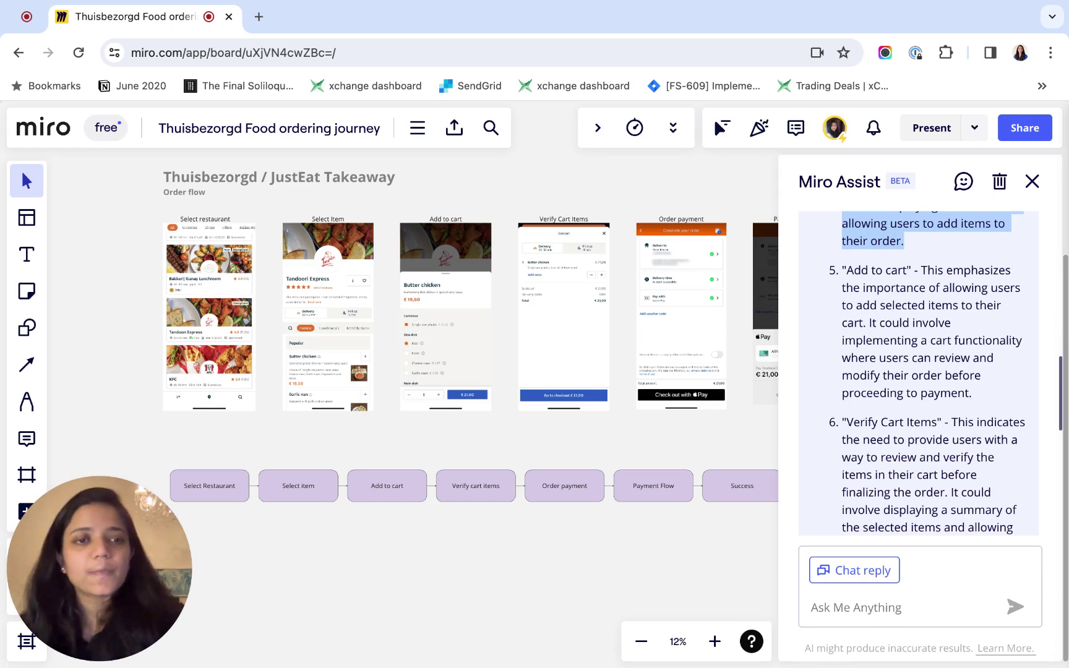
pyautogui.scroll(-6, 919, 374)
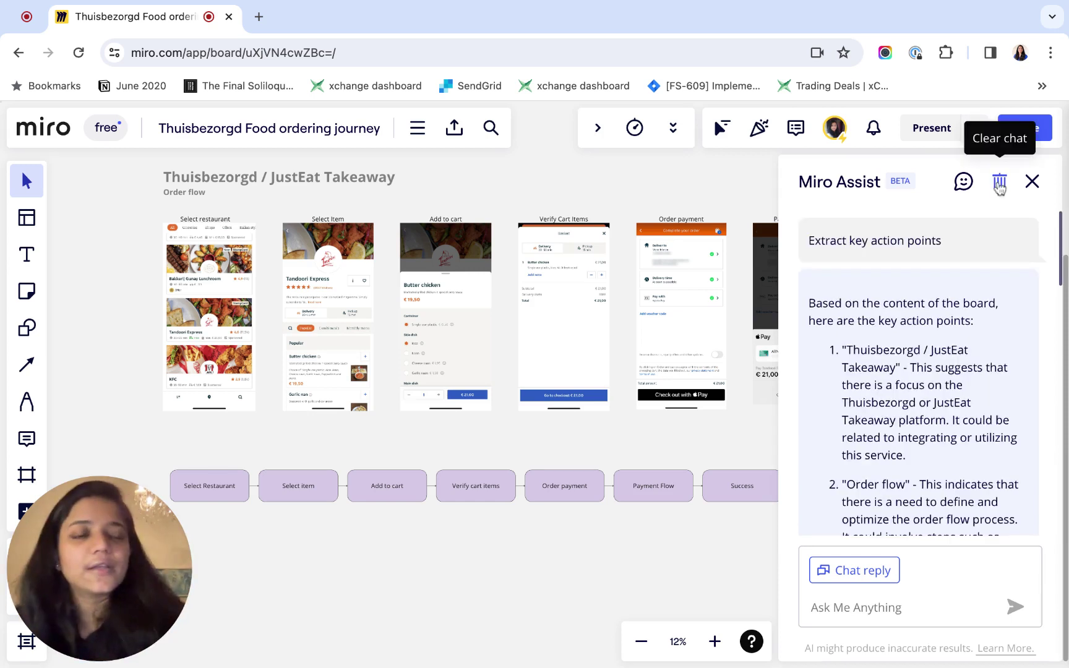
# - Clear the assistant's chat and prepare an image request for the whole purple flow diagram, from Select Restaurant to Success
pyautogui.click(999, 185)
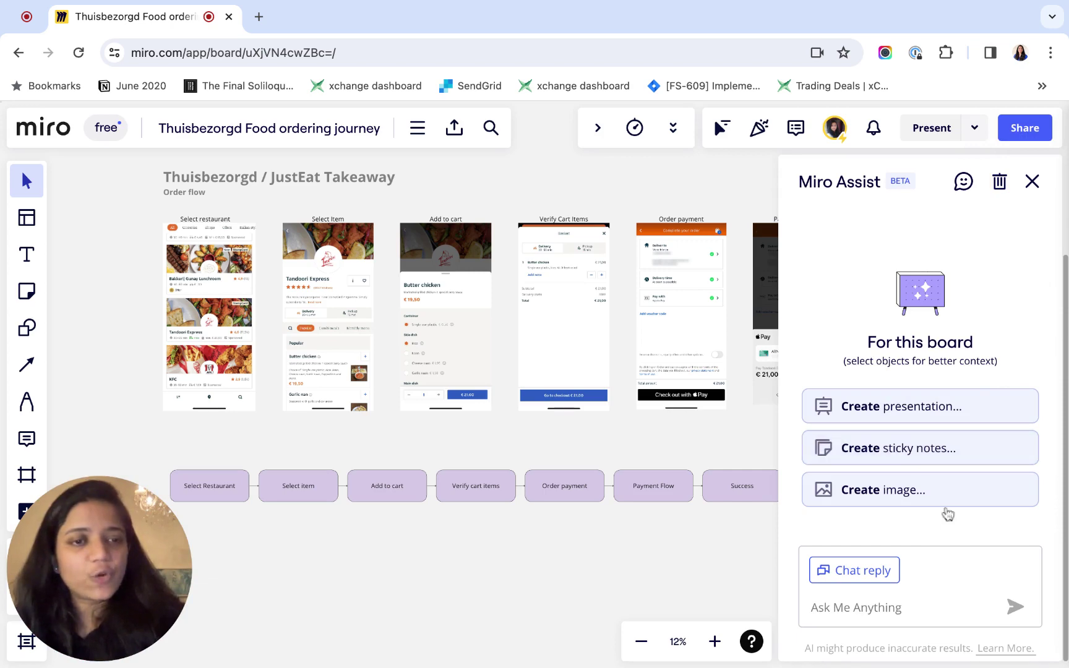
pyautogui.click(884, 492)
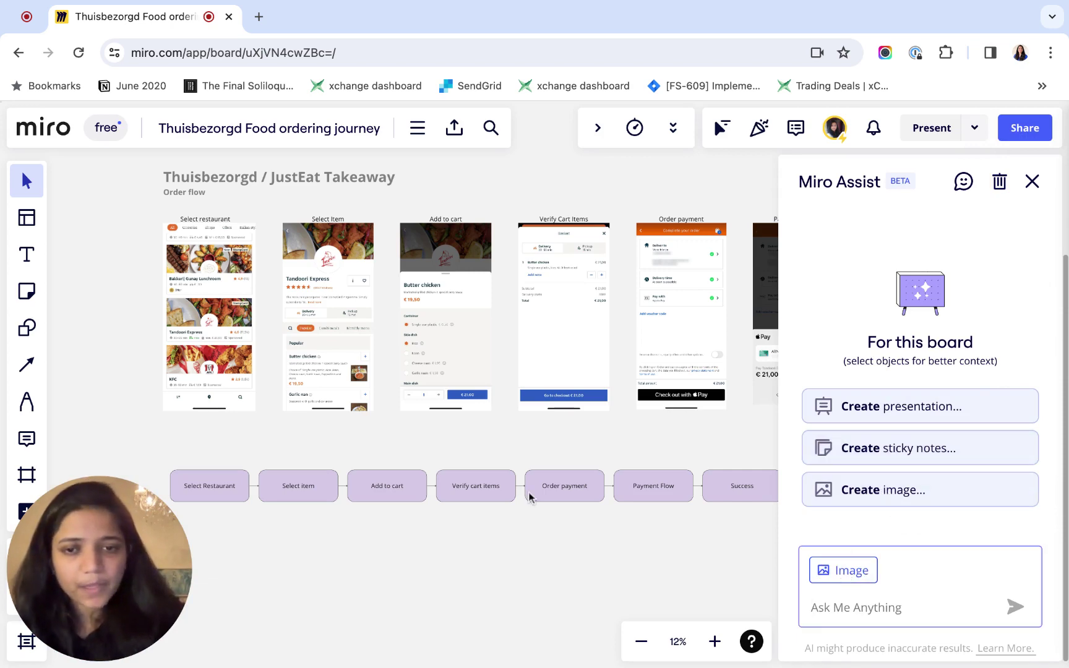
pyautogui.scroll(-3, 529, 498)
pyautogui.scroll(-3, 529, 498)
pyautogui.scroll(3, 529, 498)
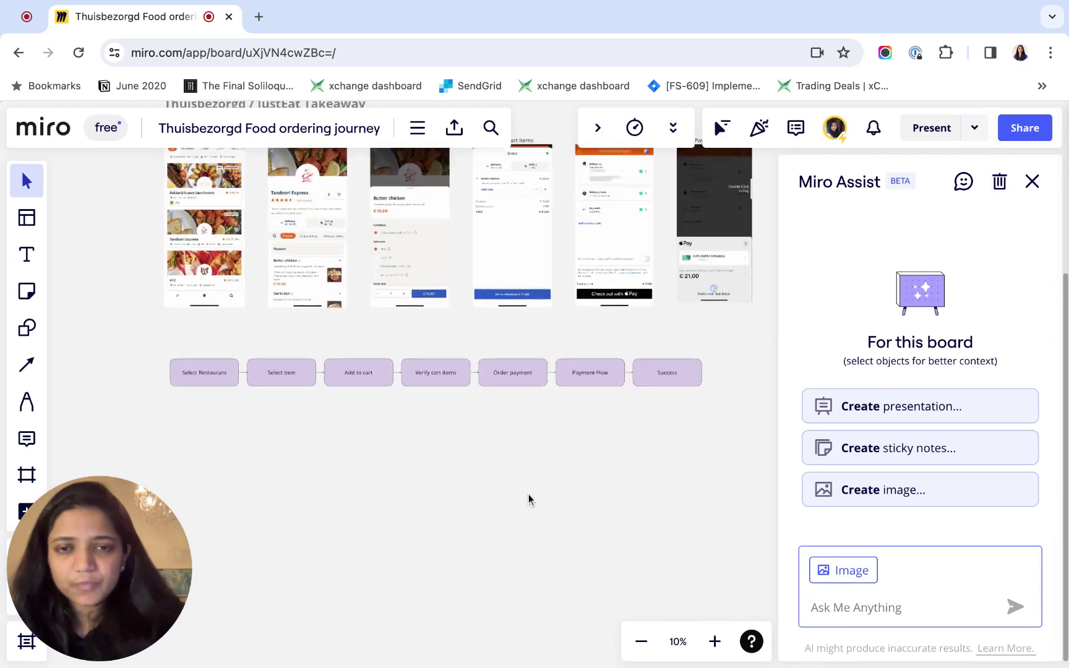
pyautogui.scroll(-2, 281, 414)
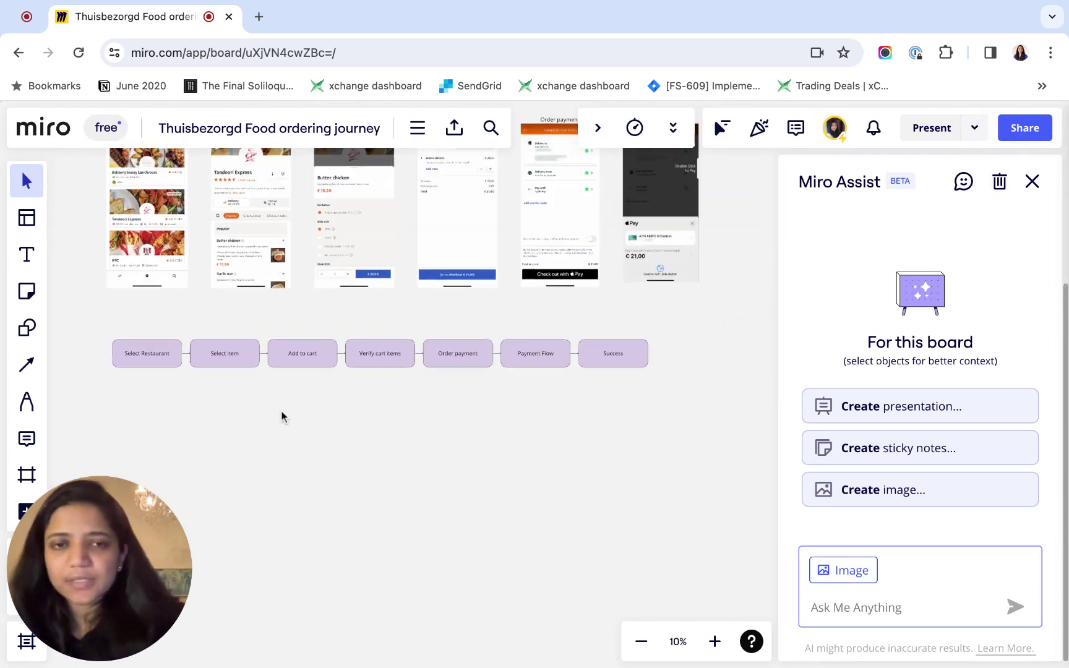
pyautogui.moveTo(106, 322)
pyautogui.mouseDown()
pyautogui.moveTo(615, 431)
pyautogui.moveTo(106, 326)
pyautogui.mouseUp()
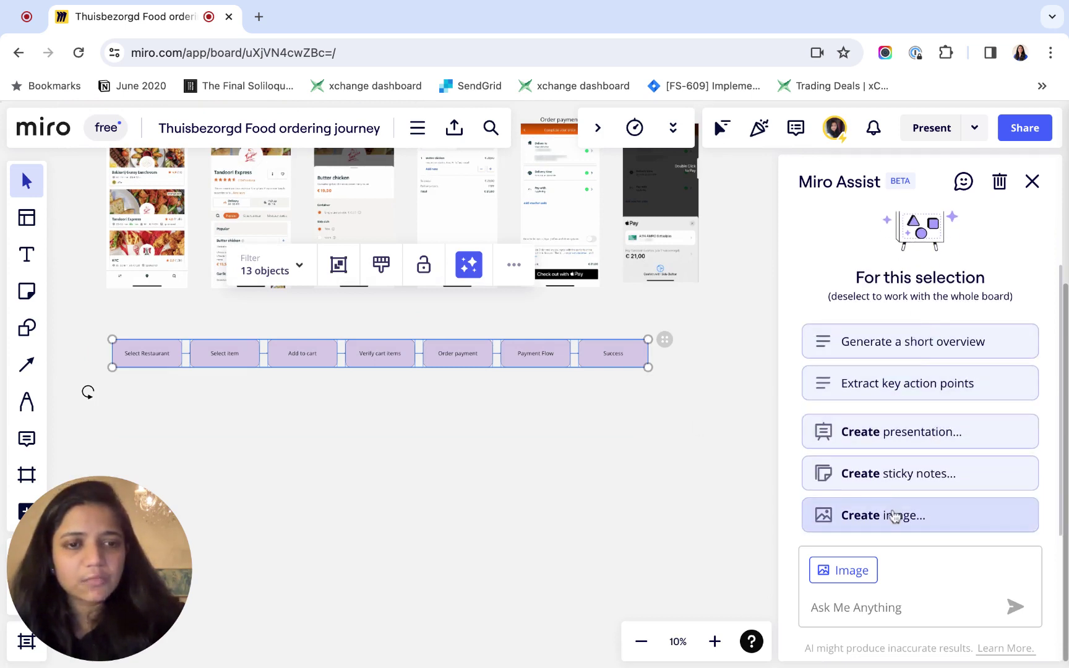
pyautogui.click(843, 607)
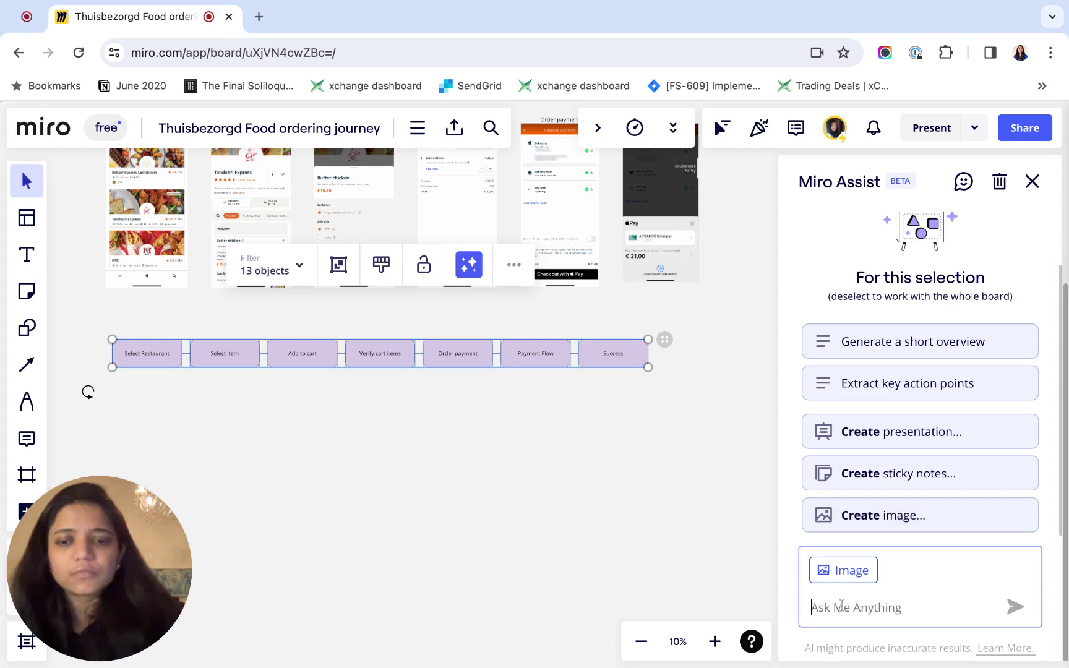
# - Try the image prompt "create image for the selected components on the board." and discard the result
pyautogui.write('create image fo')
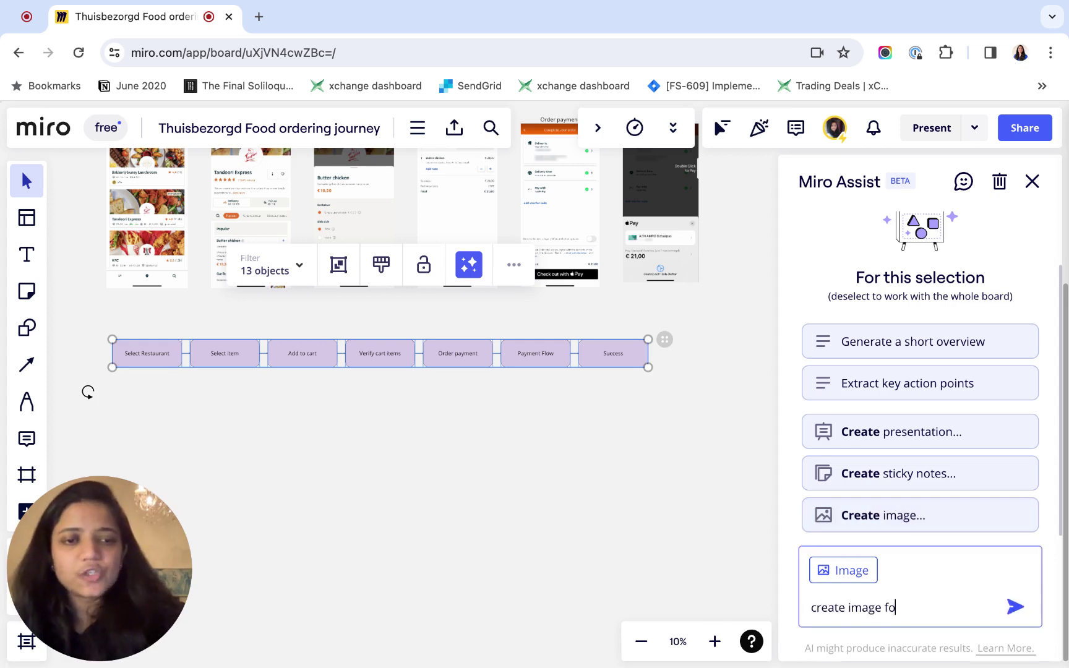
pyautogui.write('r the selected ')
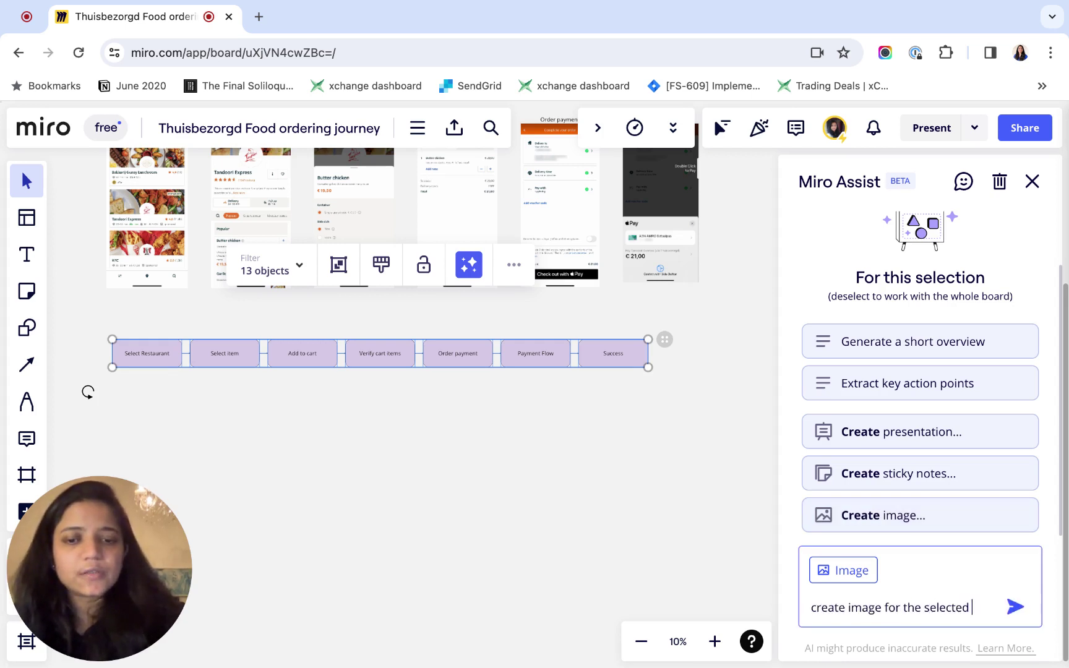
pyautogui.write('componentsl')
pyautogui.press('BackSpace')
pyautogui.press('BackSpace')
pyautogui.press('BackSpace')
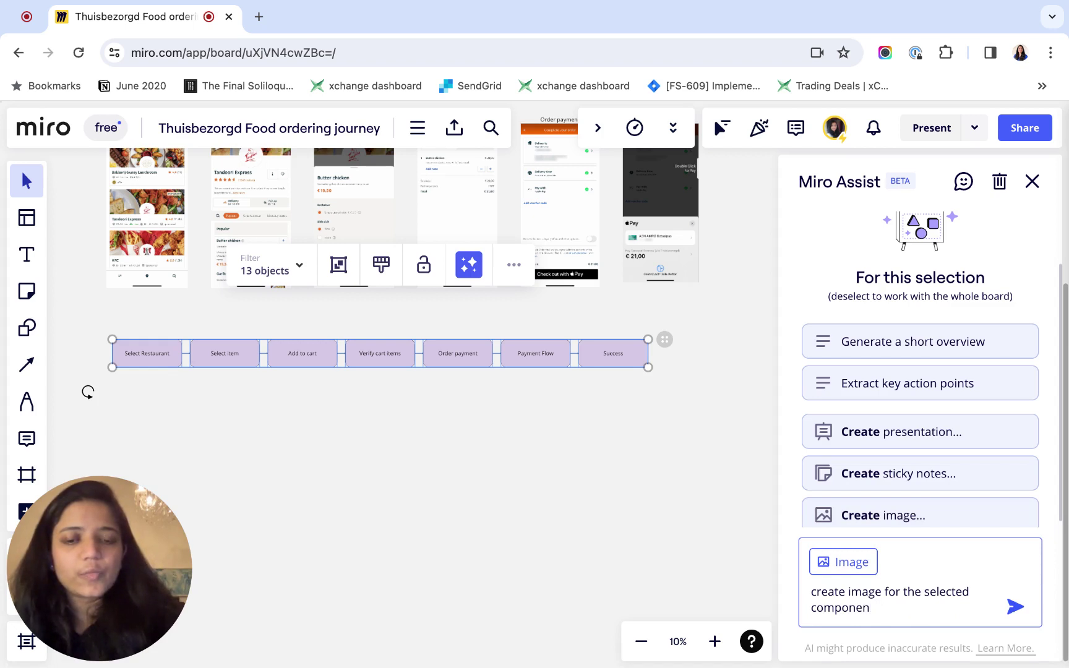
pyautogui.write('ts on the board.')
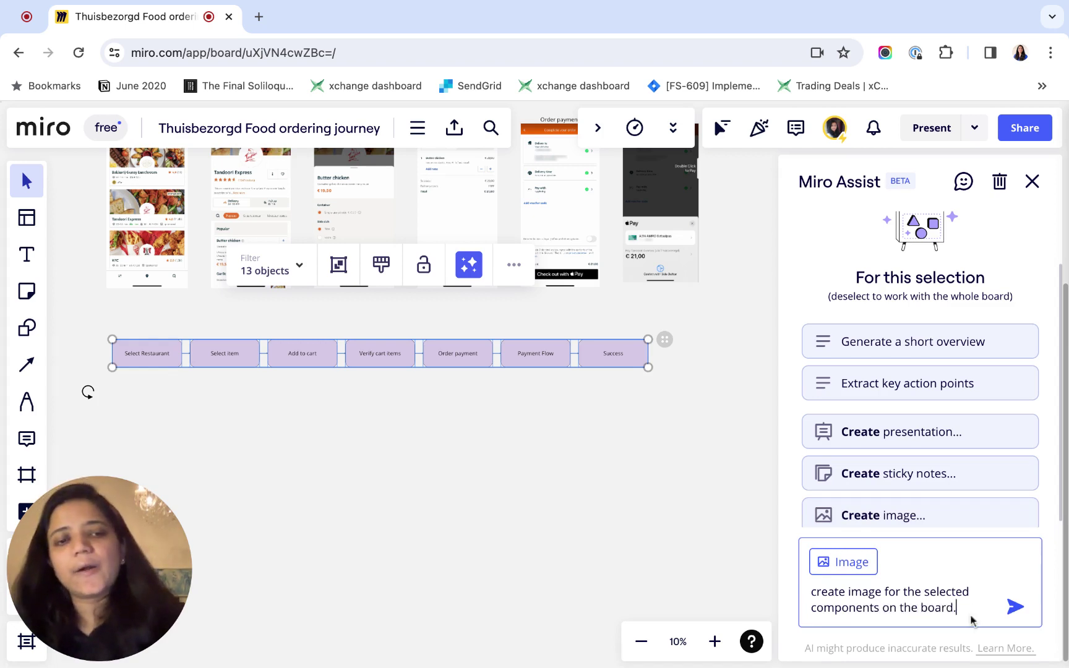
pyautogui.scroll(-1, 943, 473)
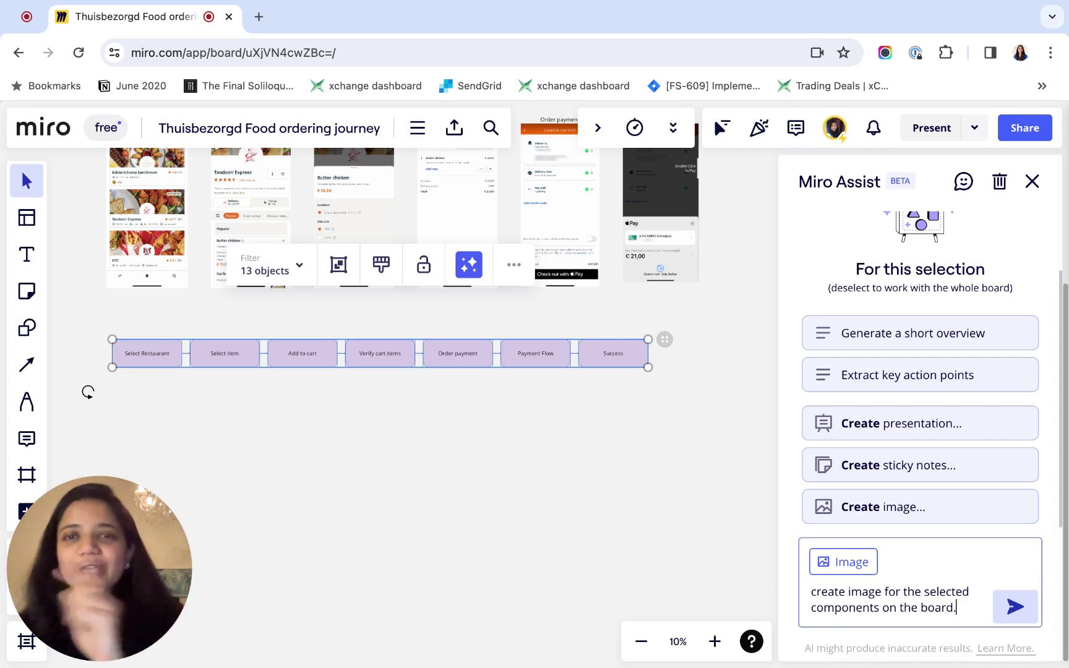
pyautogui.press('Return')
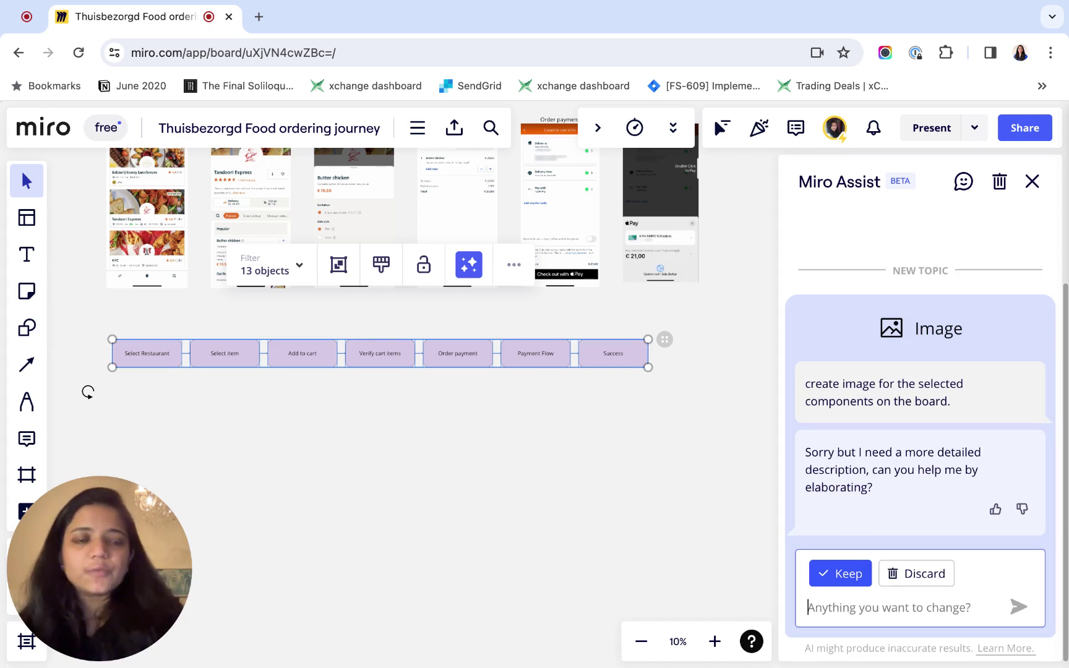
pyautogui.click(932, 570)
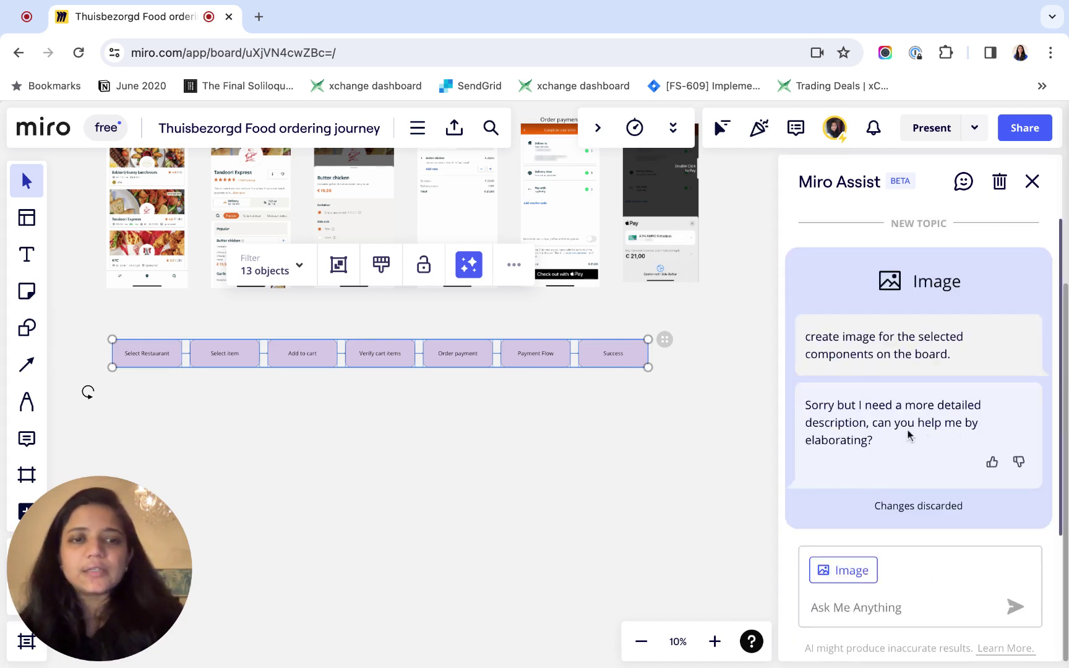